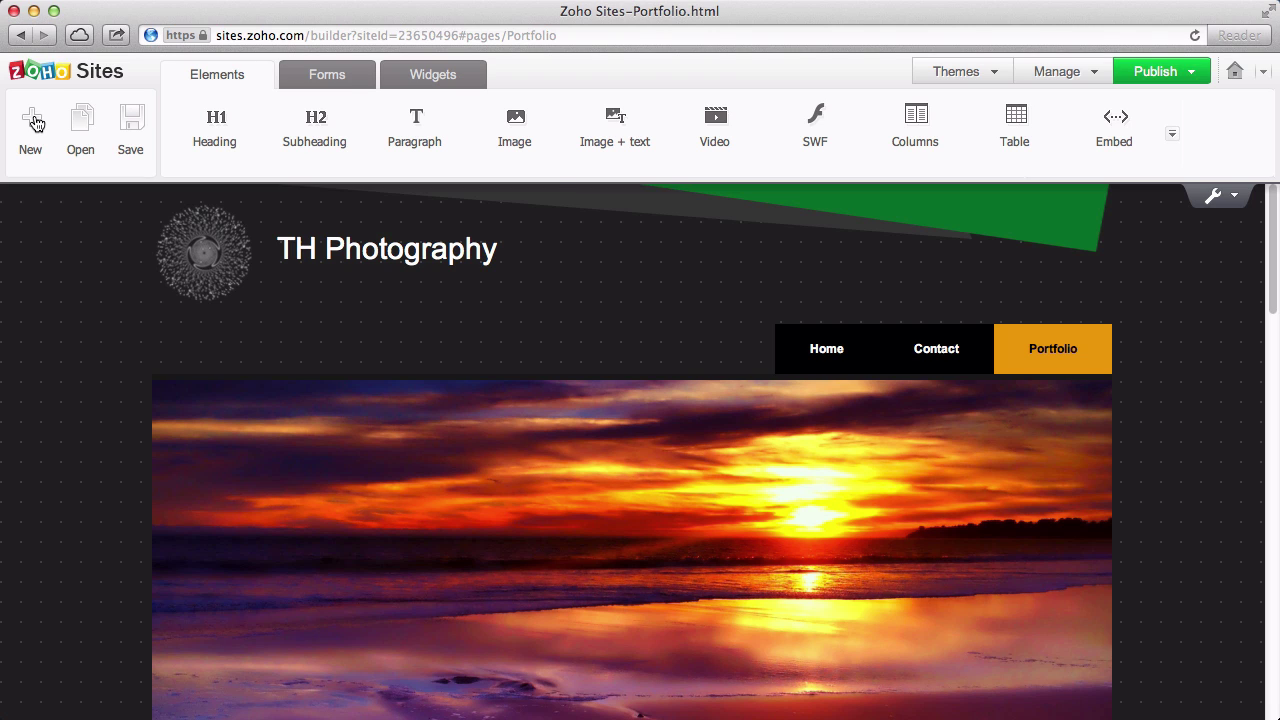
- Start a new page and name it 'Elements'
click(31, 120)
text(Elements)
- Confirm the Elements page and add two headings and a paragraph to the content area
click(883, 642)
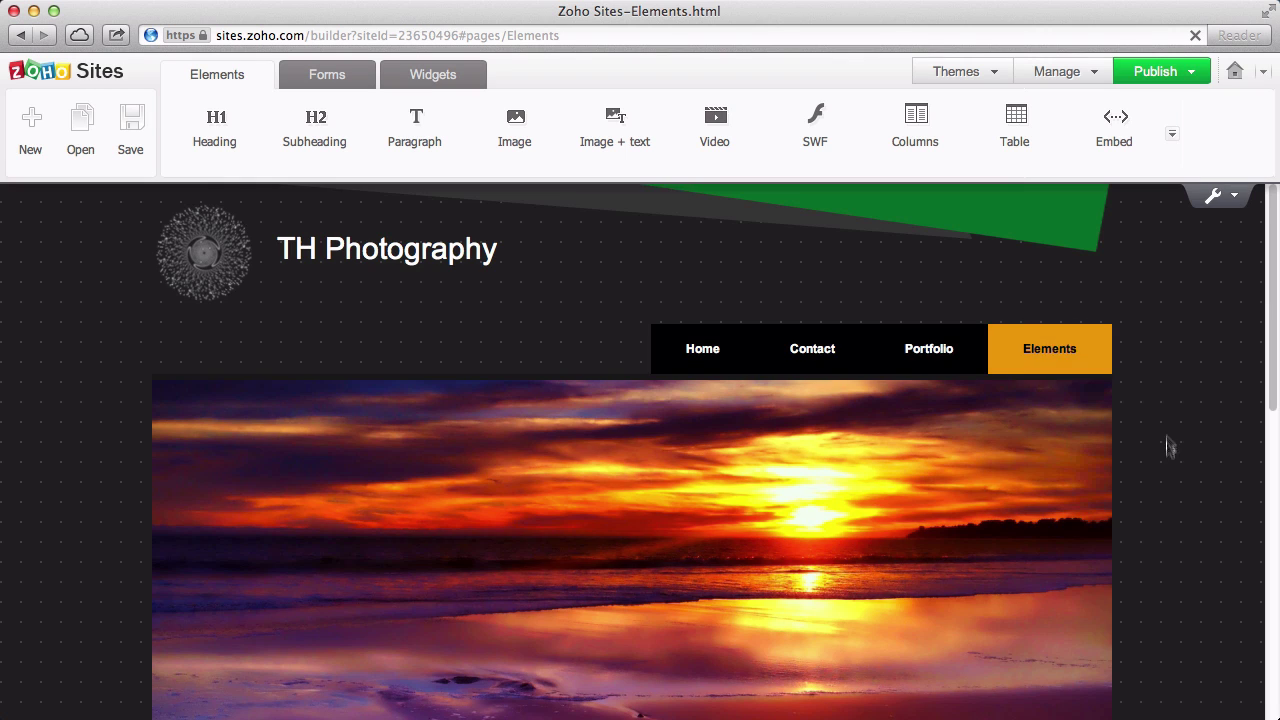
scroll(1171, 457, down, 5)
drag(216, 125, 450, 305)
click(323, 120)
drag(434, 157, 540, 457)
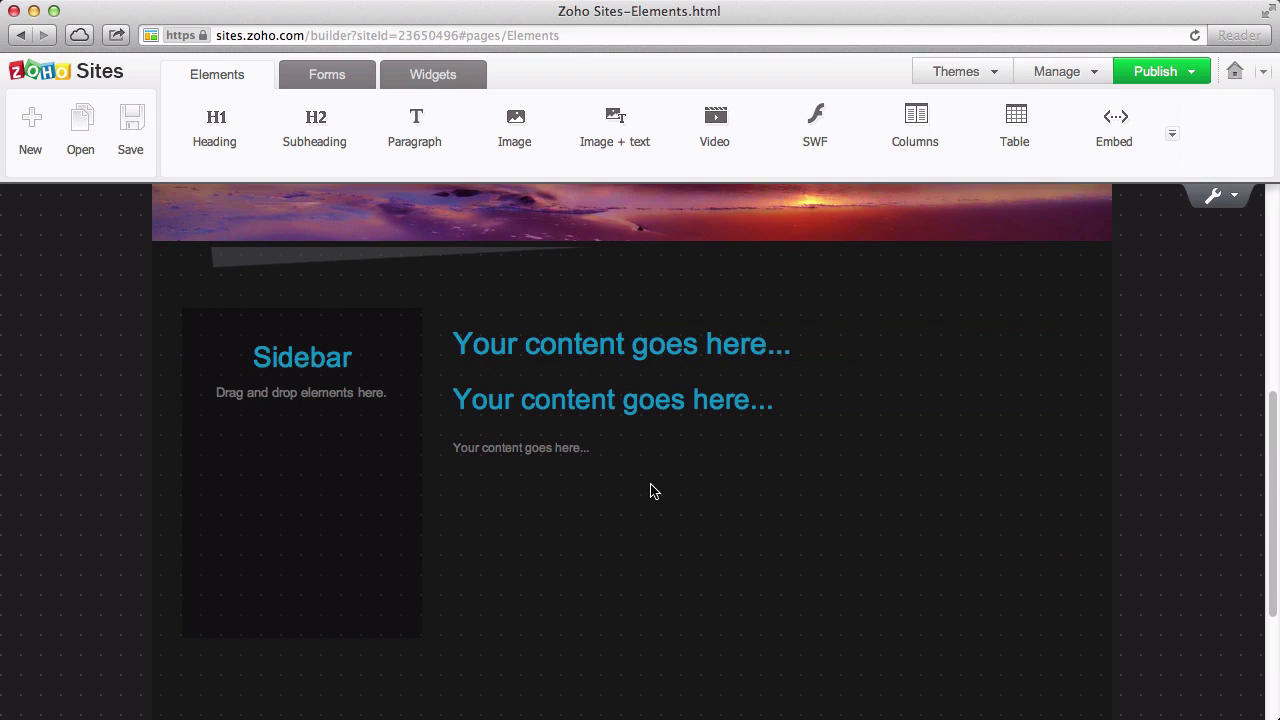
- Cancel deleting the first heading, then move it below the second heading and back on top
click(790, 334)
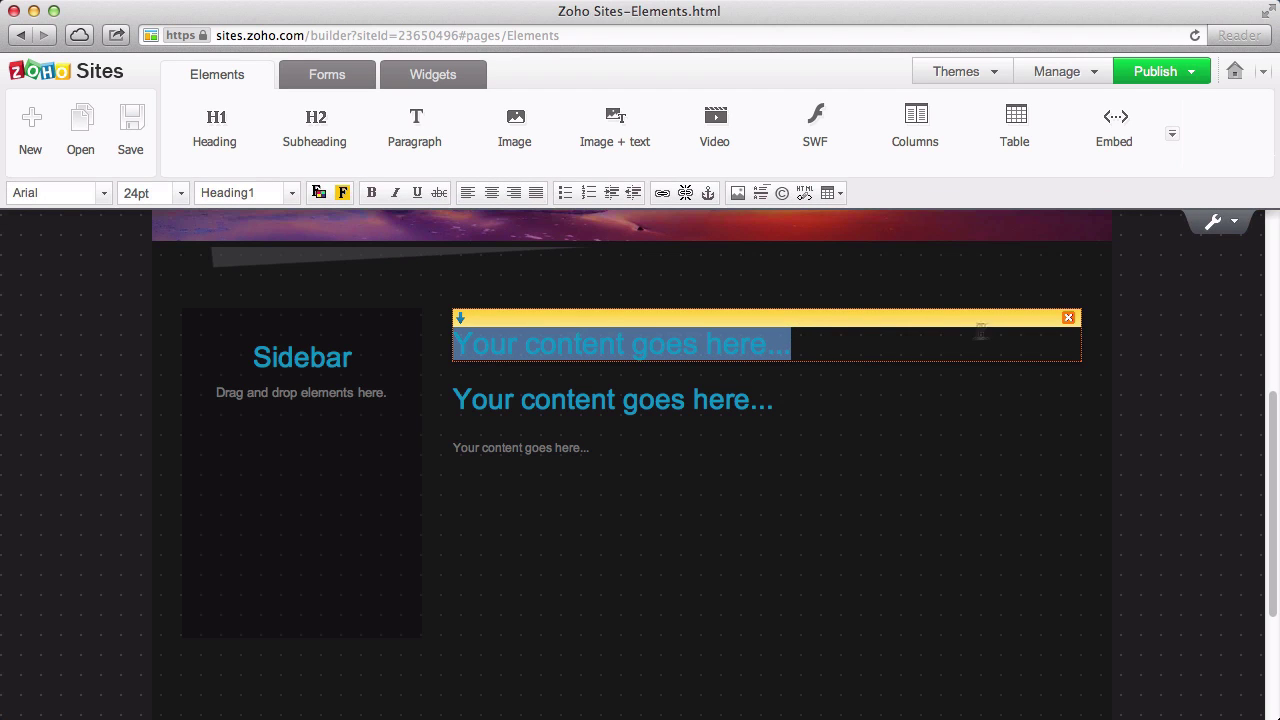
click(1071, 320)
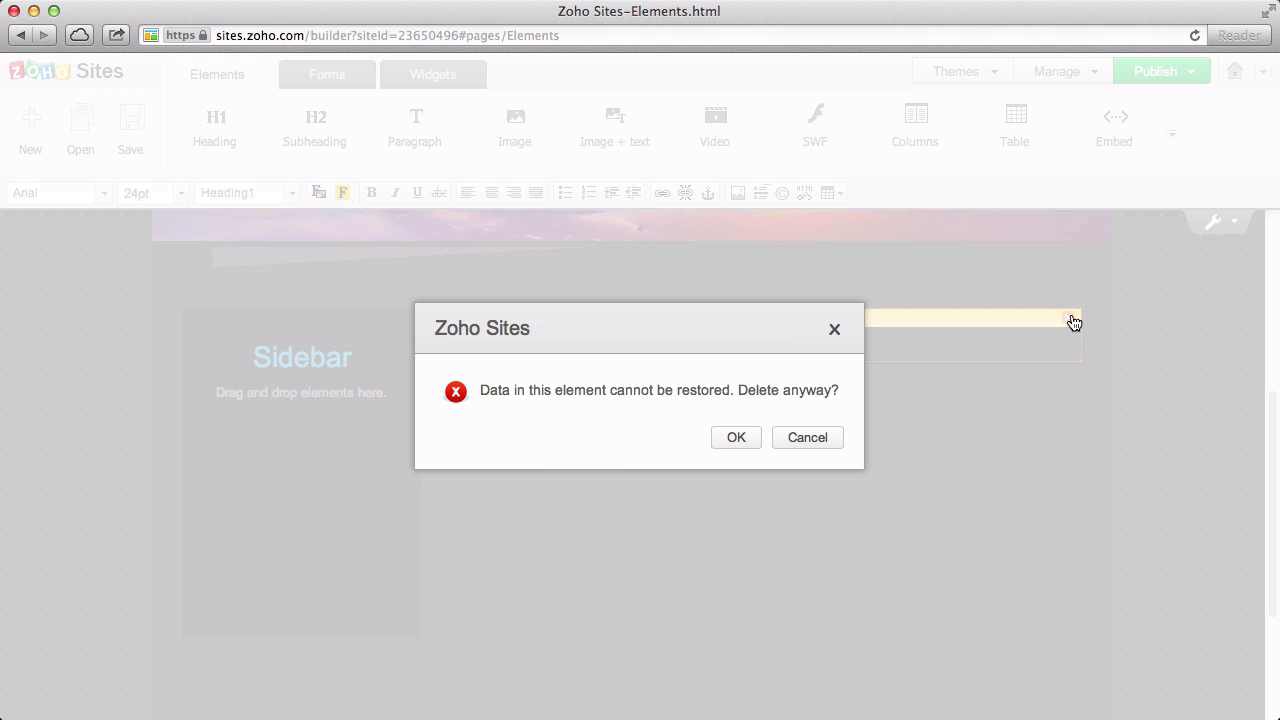
click(805, 441)
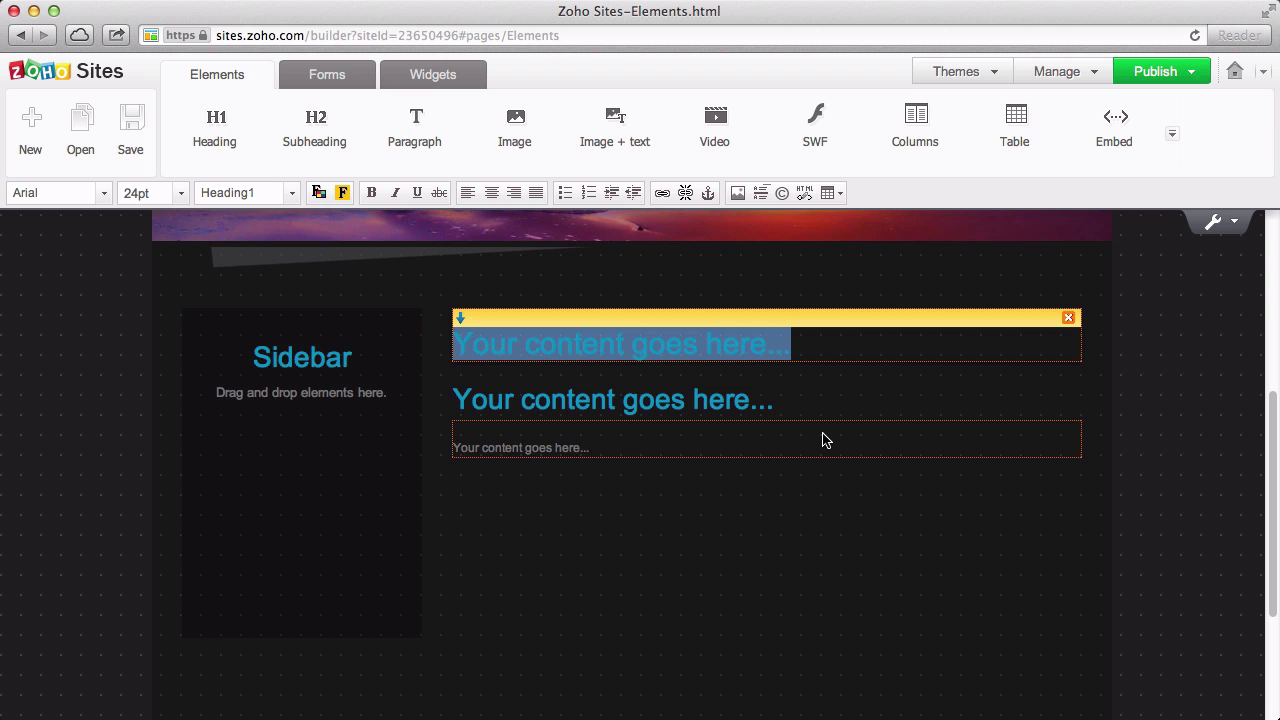
click(461, 318)
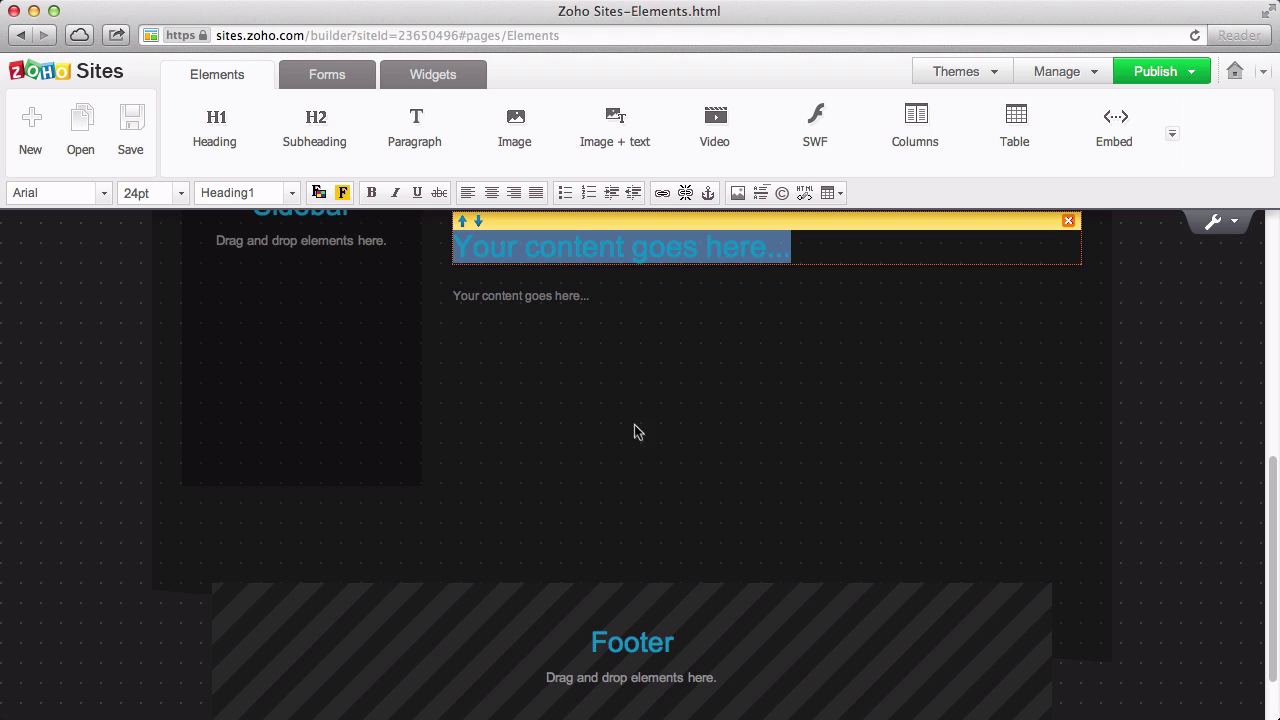
scroll(657, 463, up, 3)
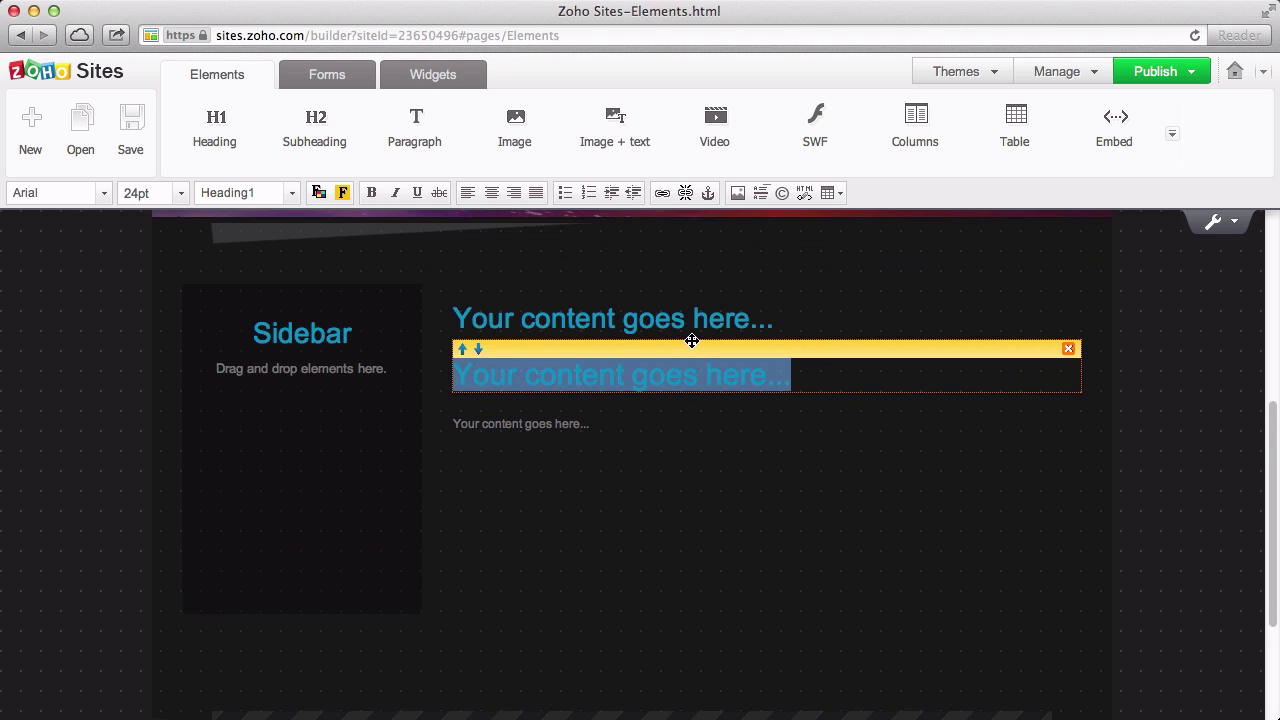
mouse_move(692, 348)
mouse_down()
mouse_move(701, 290)
mouse_move(686, 265)
mouse_up()
click(777, 466)
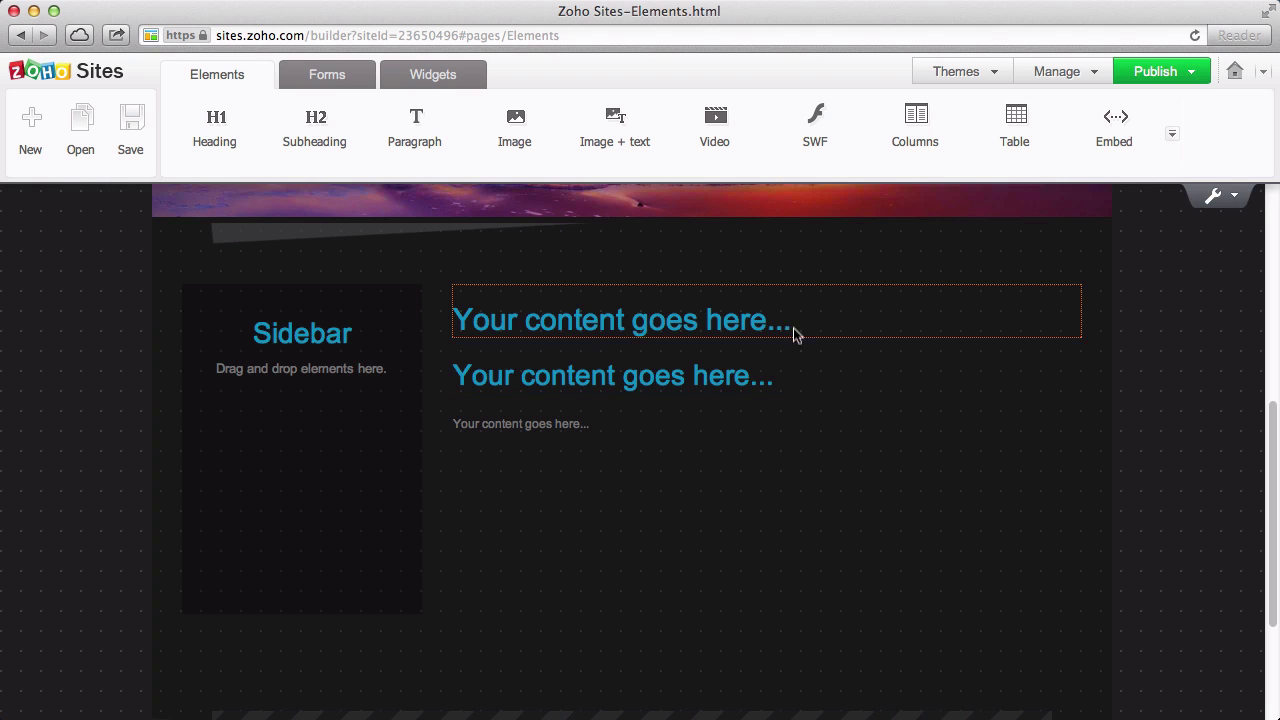
drag(801, 322, 473, 323)
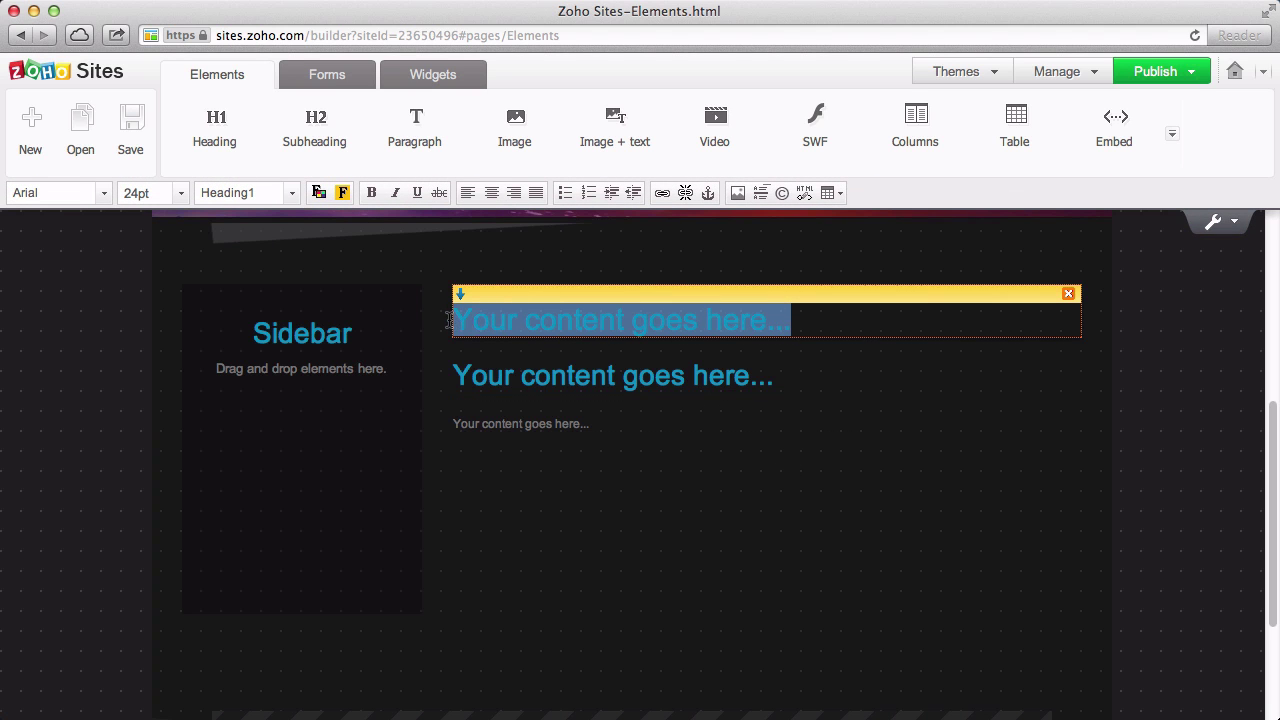
click(793, 377)
drag(793, 377, 437, 366)
click(437, 366)
click(787, 466)
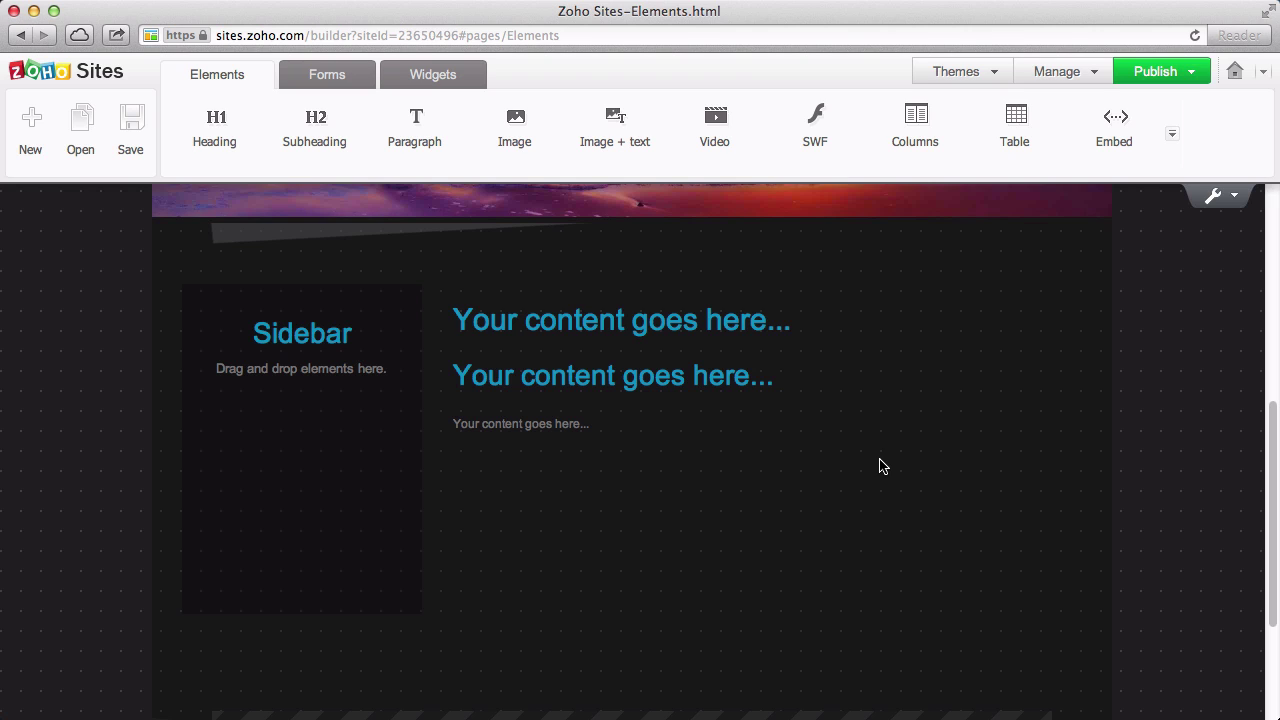
click(612, 424)
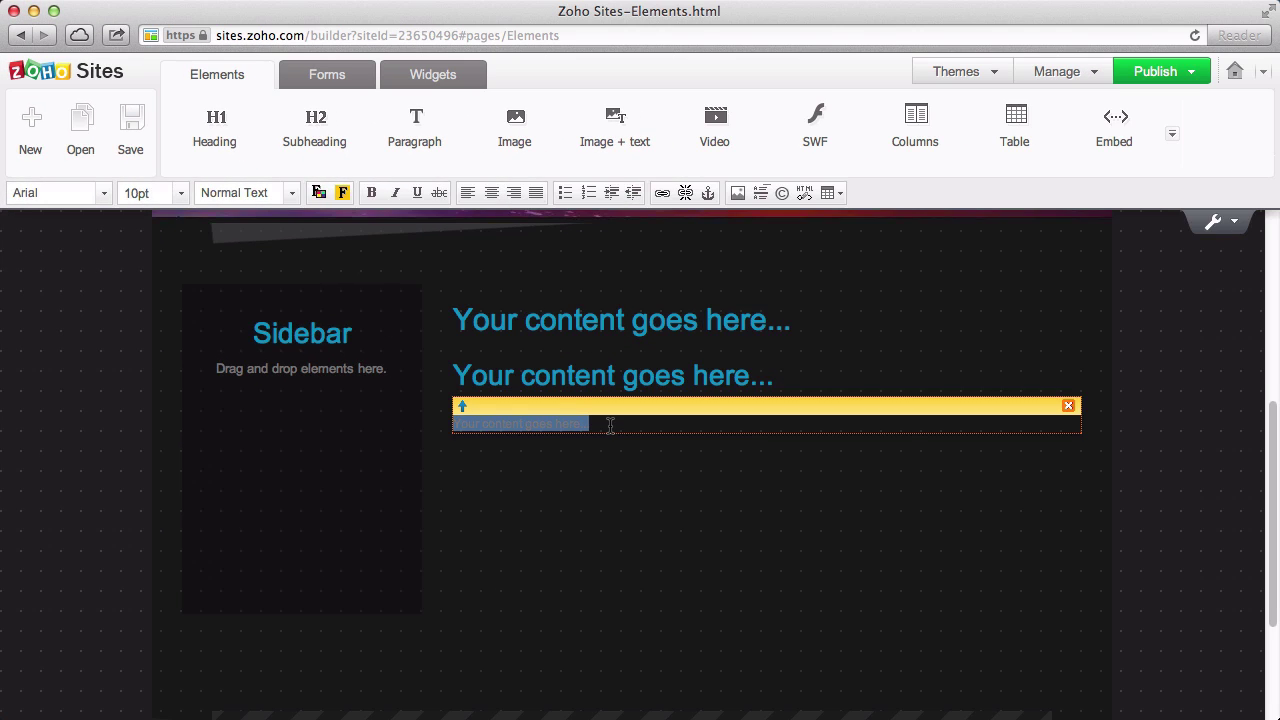
- Insert lorem-ipsum-books.jpg as an image element below the paragraph
click(669, 520)
drag(515, 125, 566, 491)
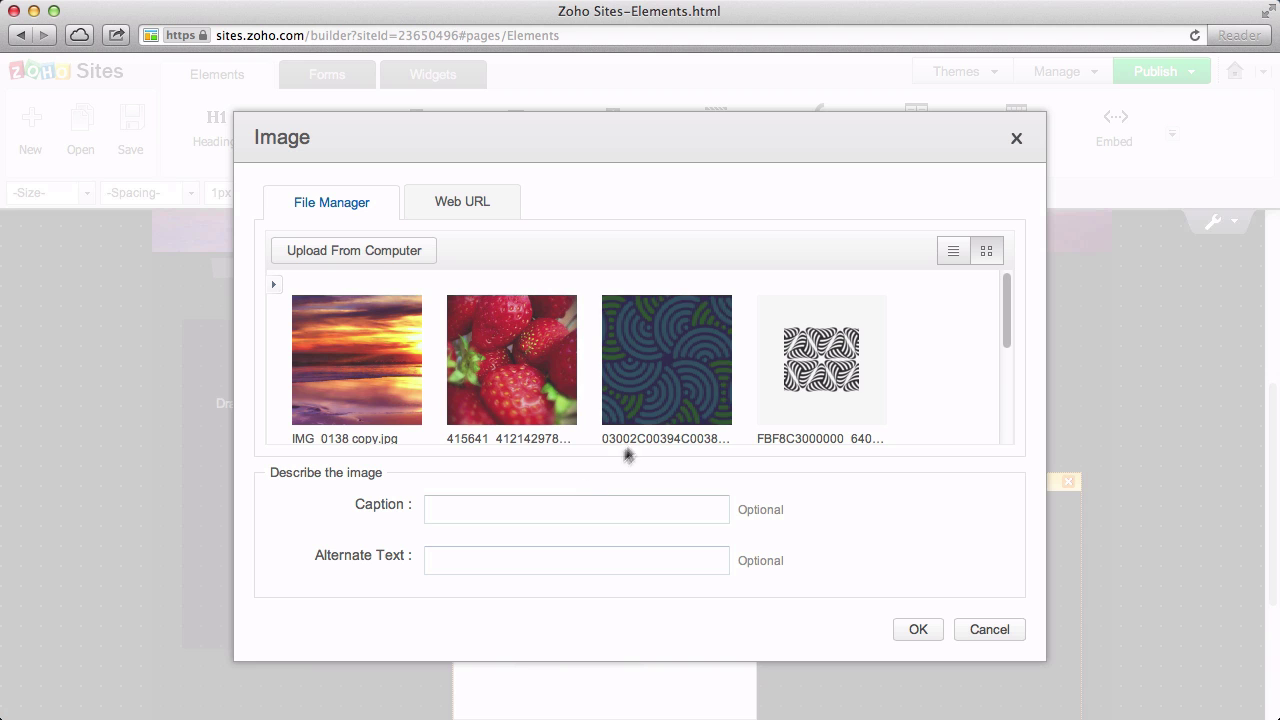
scroll(658, 389, down, 5)
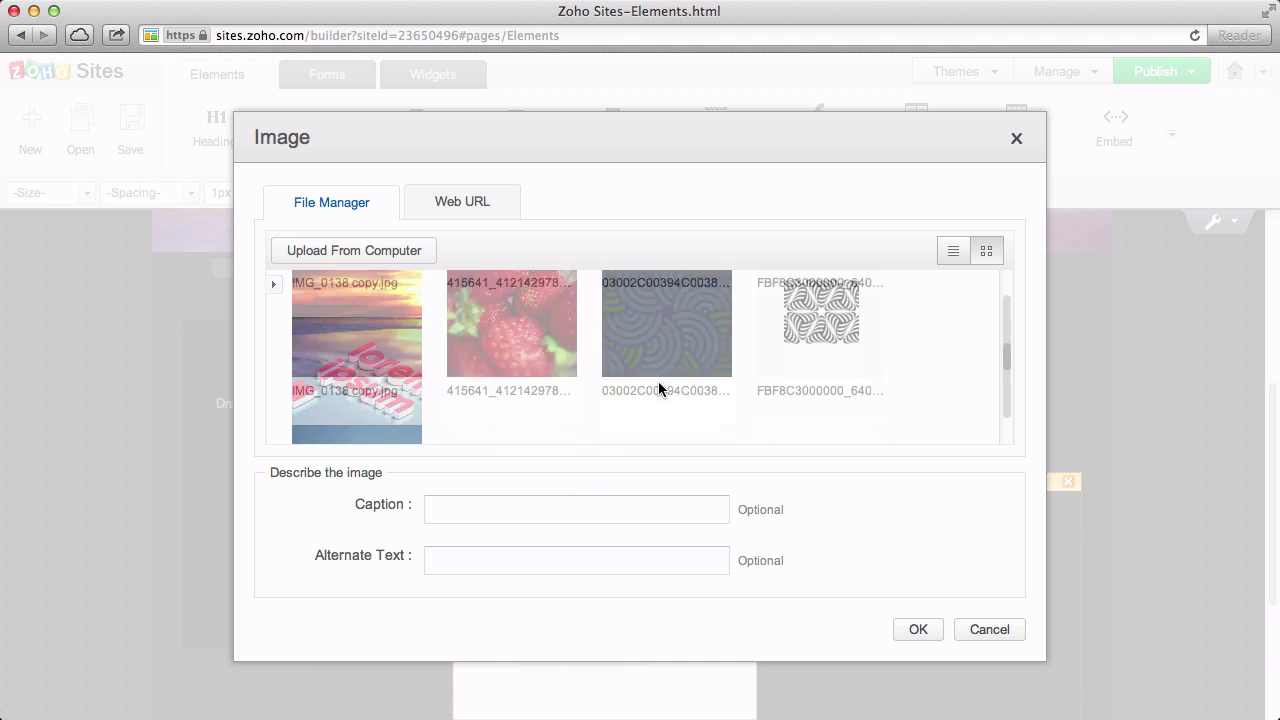
click(345, 350)
click(922, 632)
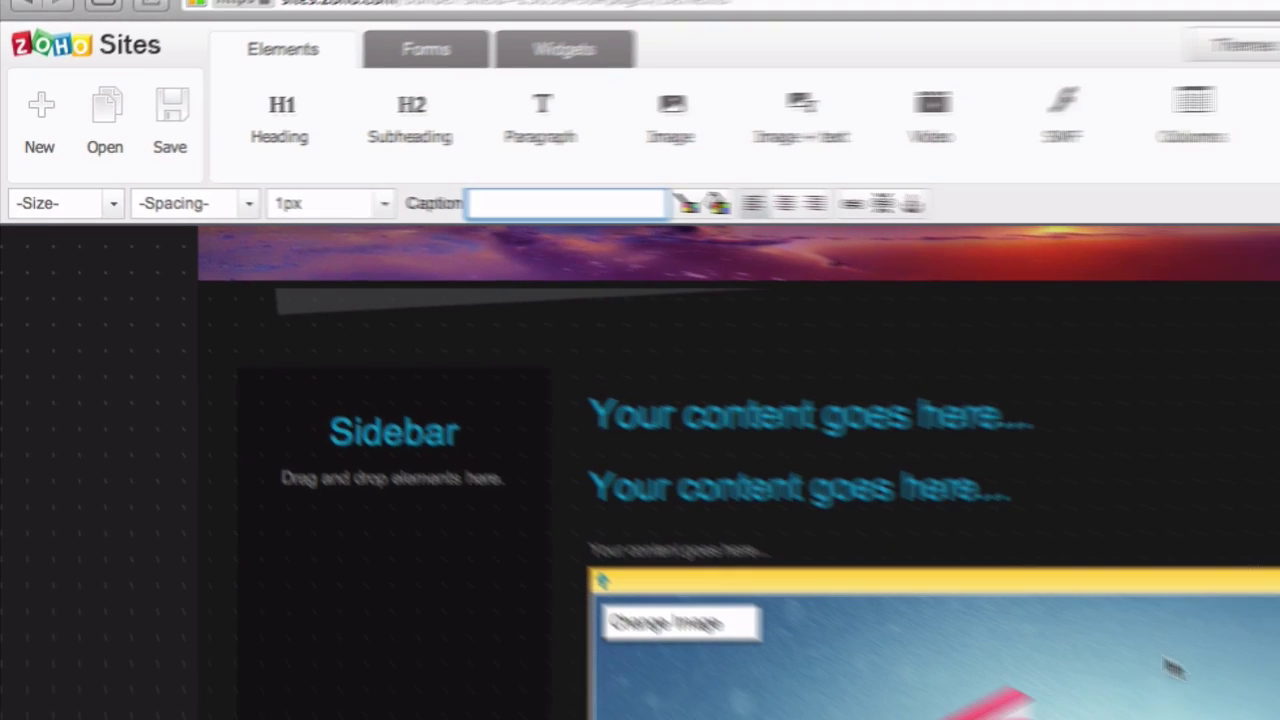
- Add an image-and-text block using the blue circle pattern picture below the image
scroll(1186, 514, down, 5)
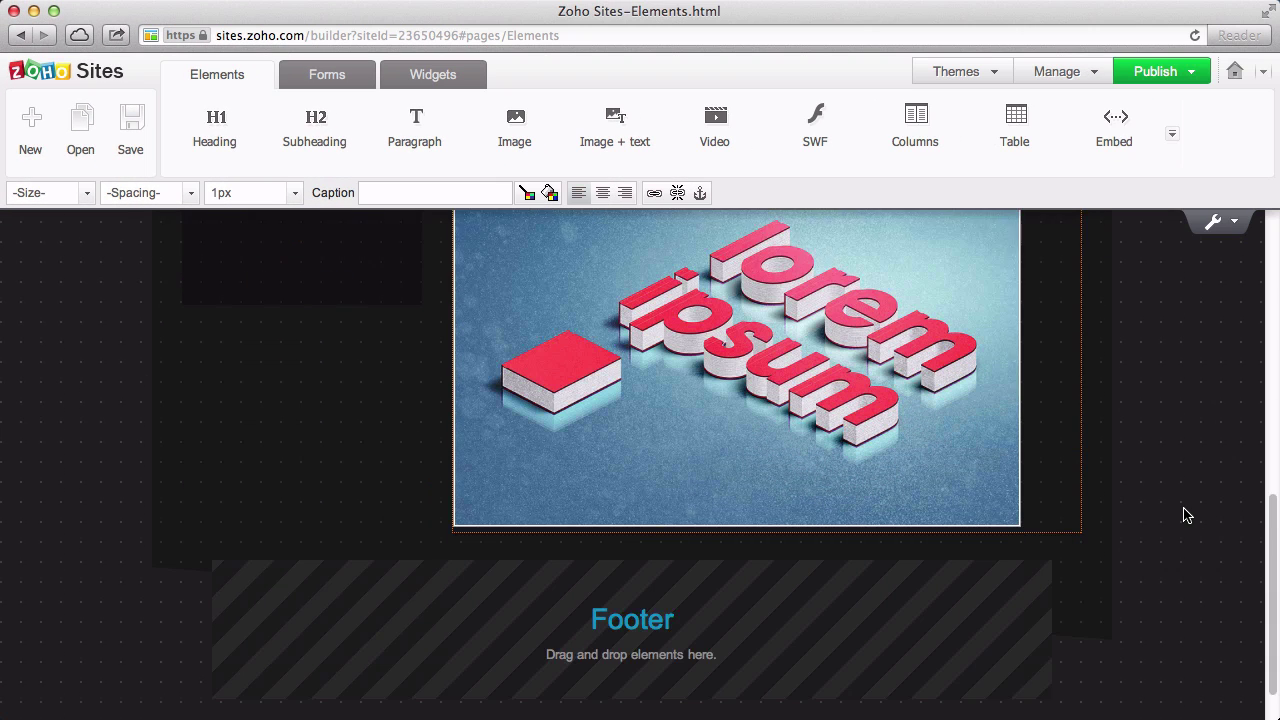
scroll(1190, 505, down, 1)
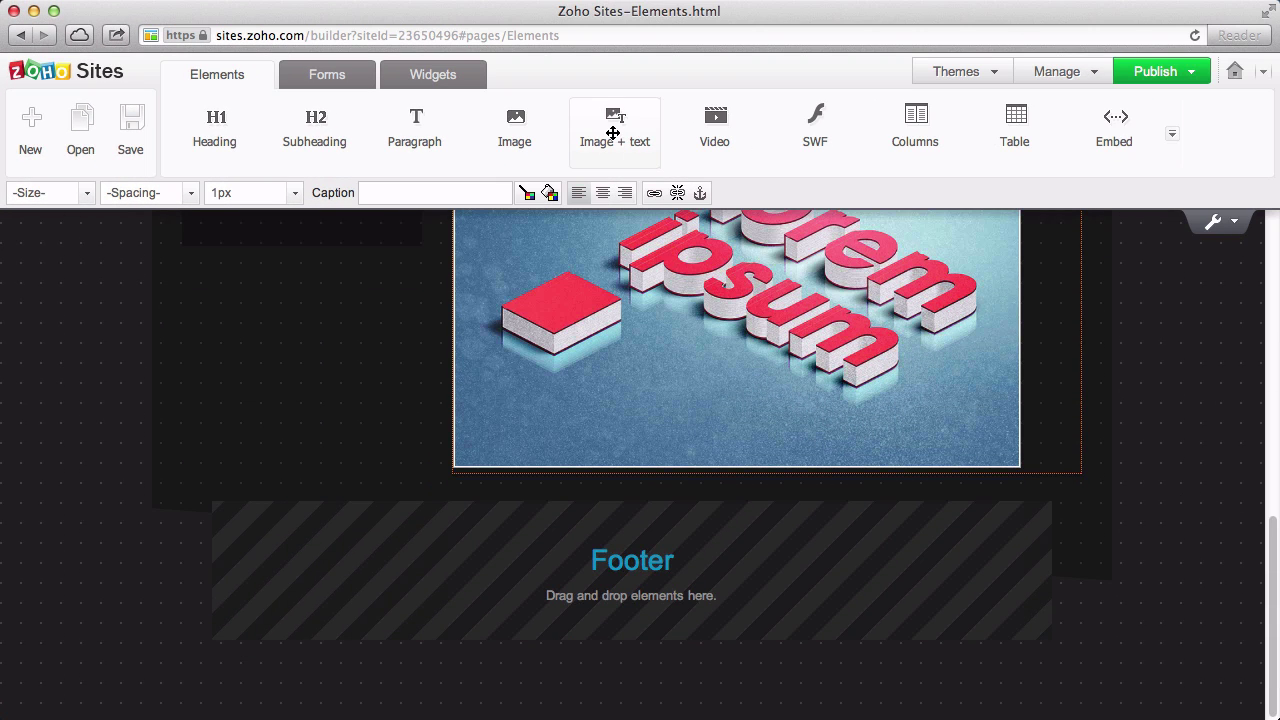
drag(617, 140, 668, 507)
click(700, 391)
click(918, 630)
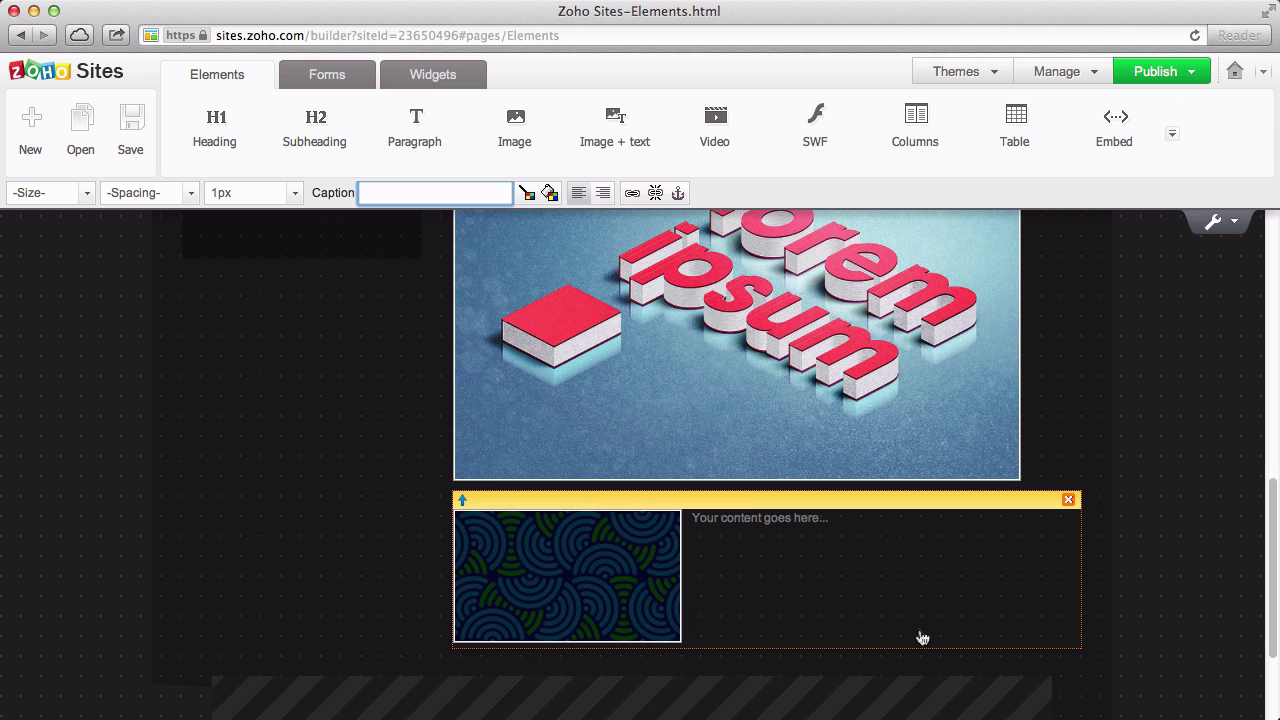
- Embed a YouTube video below the image-and-text block by pasting its embed code
scroll(934, 532, down, 3)
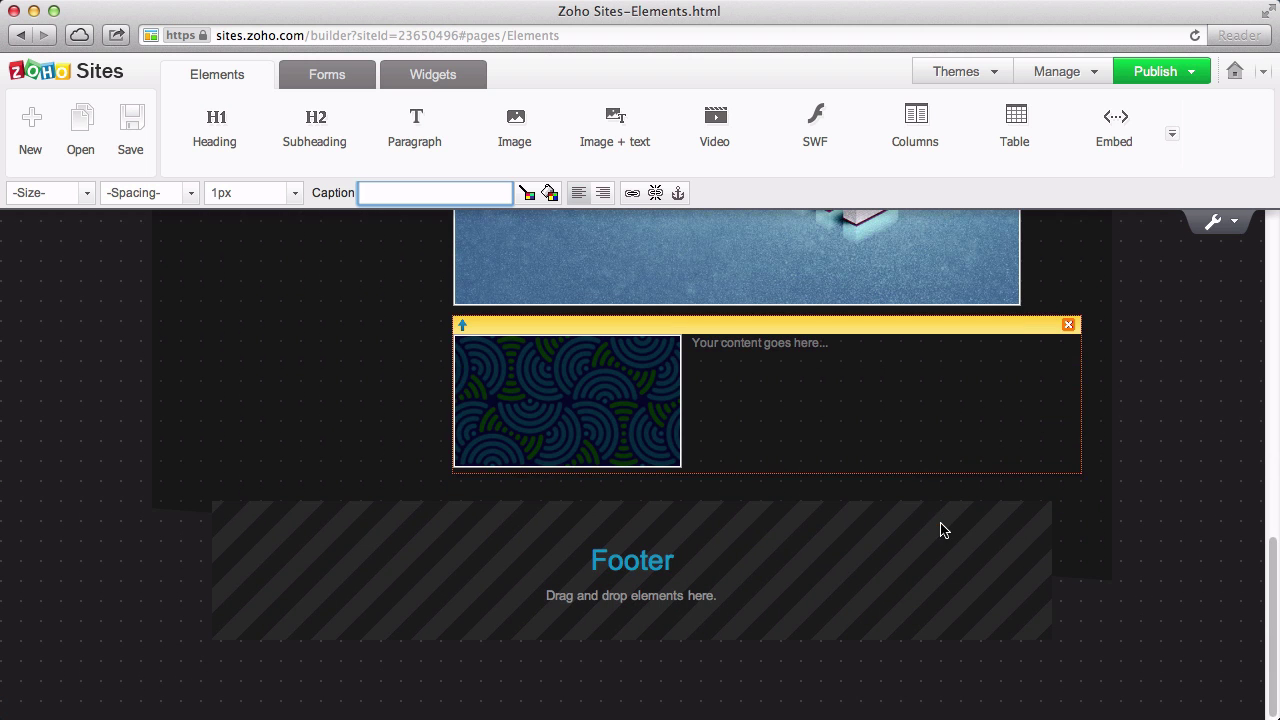
drag(742, 178, 677, 506)
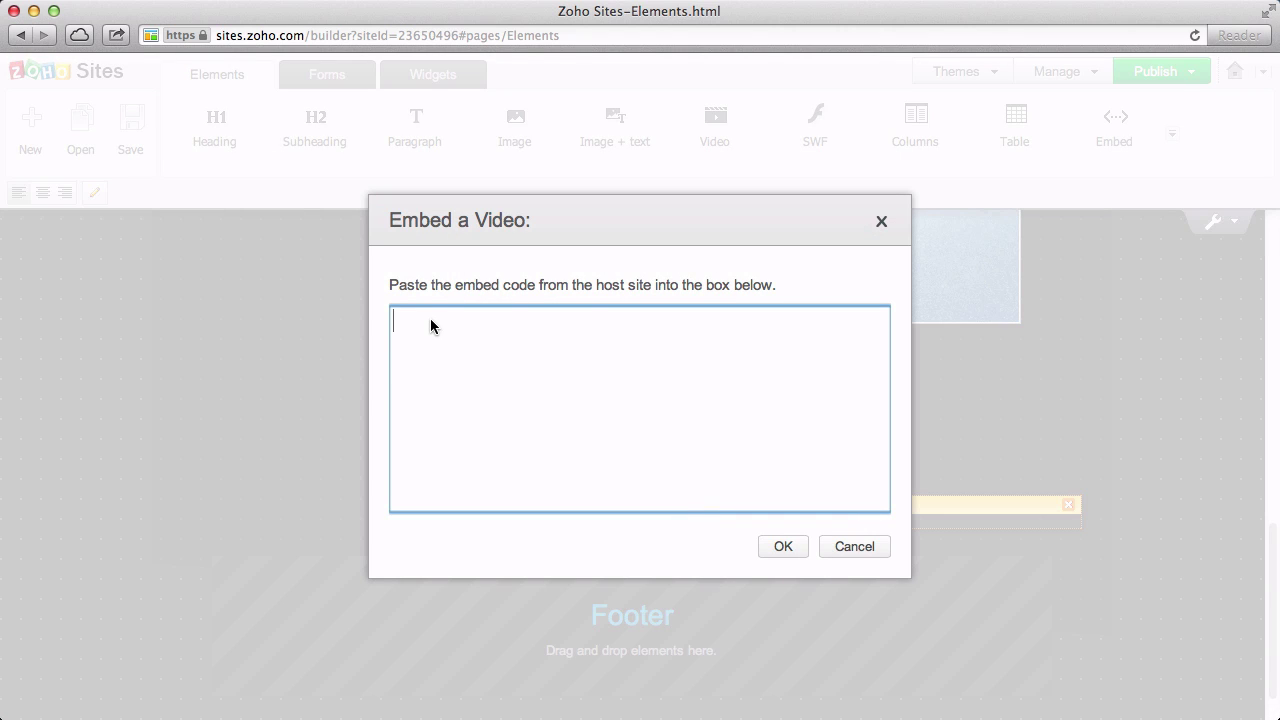
text(<iframe width="640" height="360" src="http://www.youtube.com/embed/Jy8rdN7YbZM" frameborder="0" allowfullscreen></iframe>)
click(787, 550)
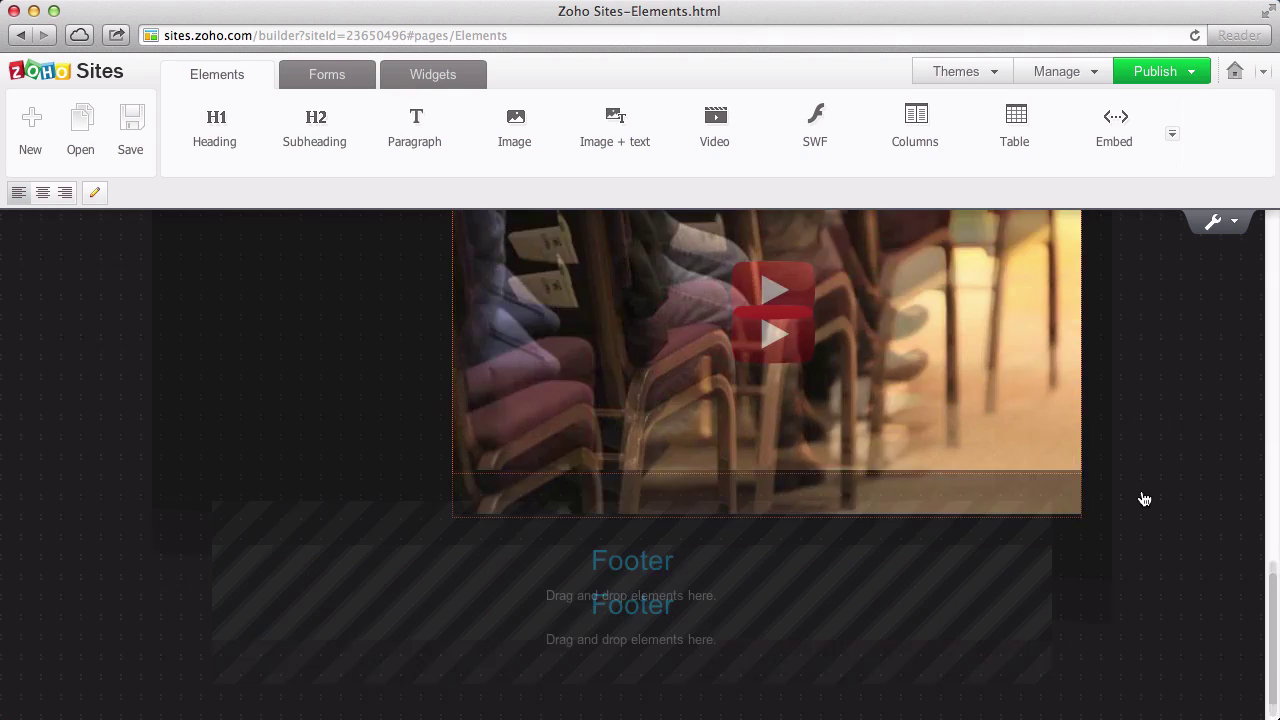
- Add the arrow2_blue_black.swf animation below the video
drag(815, 130, 614, 540)
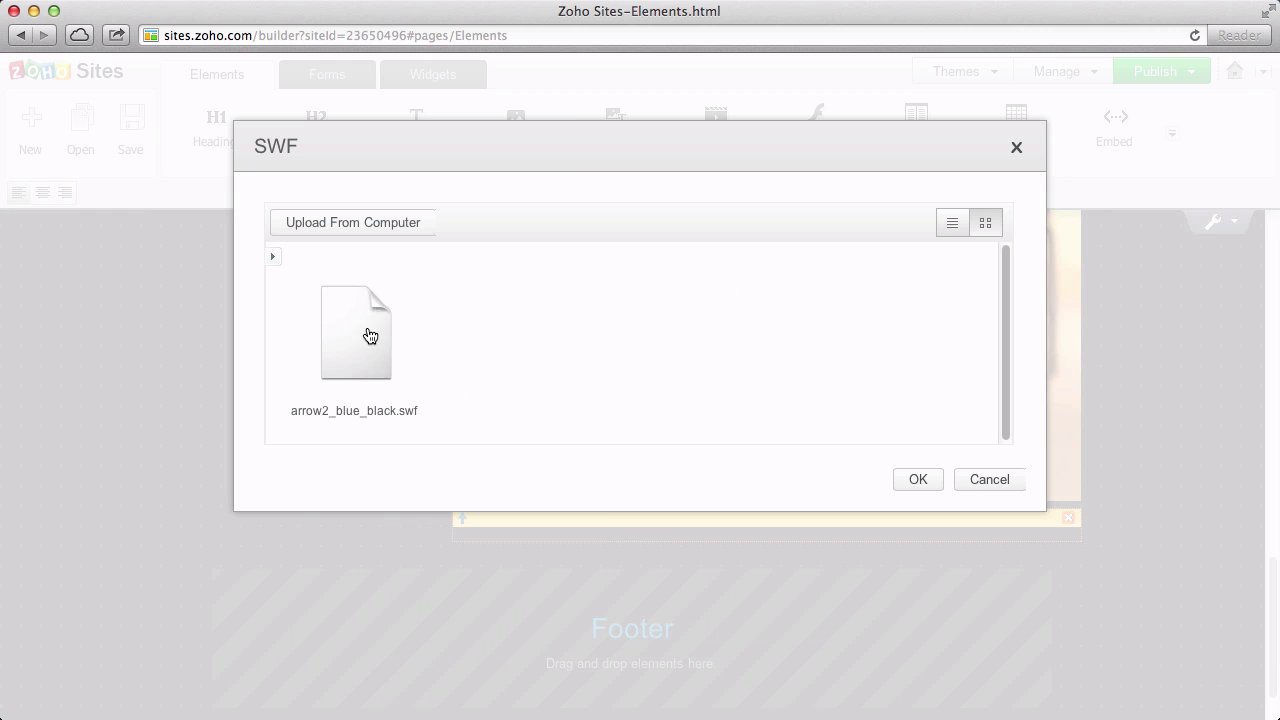
click(366, 334)
click(916, 479)
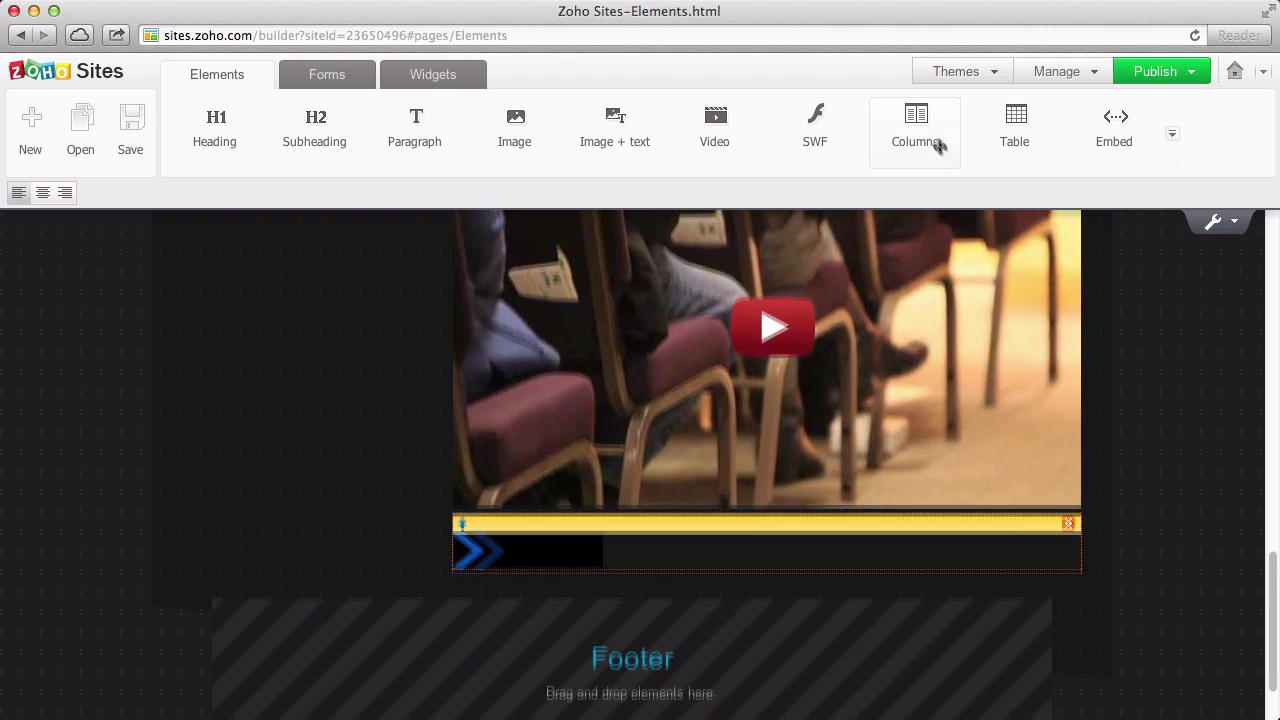
- Add a two-column block below the animation and nest another columns block in its left column
drag(938, 144, 645, 607)
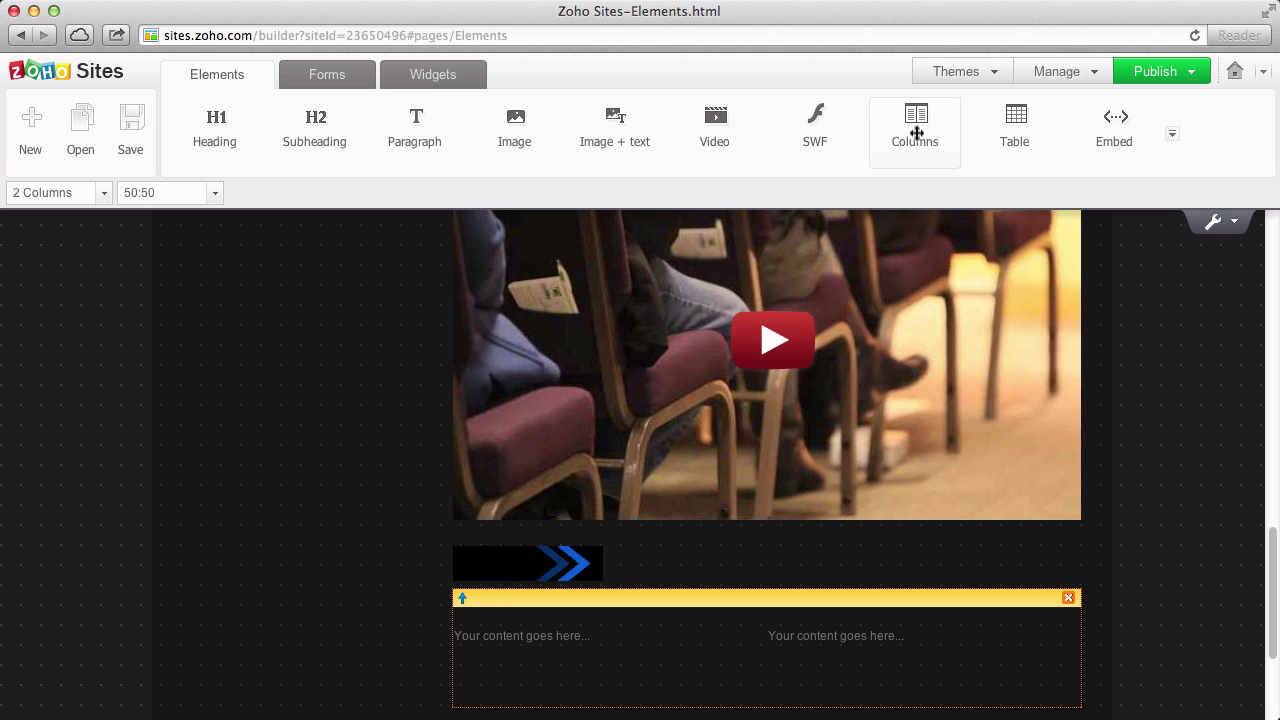
drag(916, 130, 562, 675)
scroll(790, 493, down, 3)
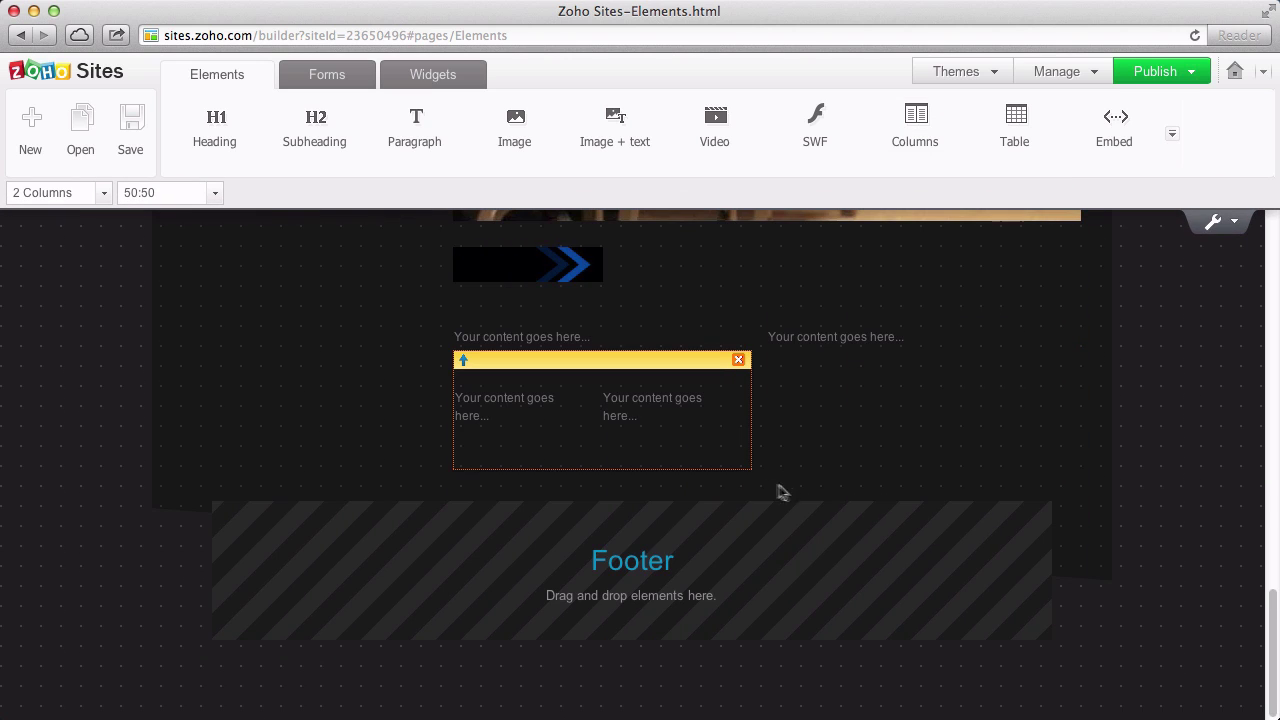
- Set the outer column block's split to 30:70 and drop a table below it
click(592, 304)
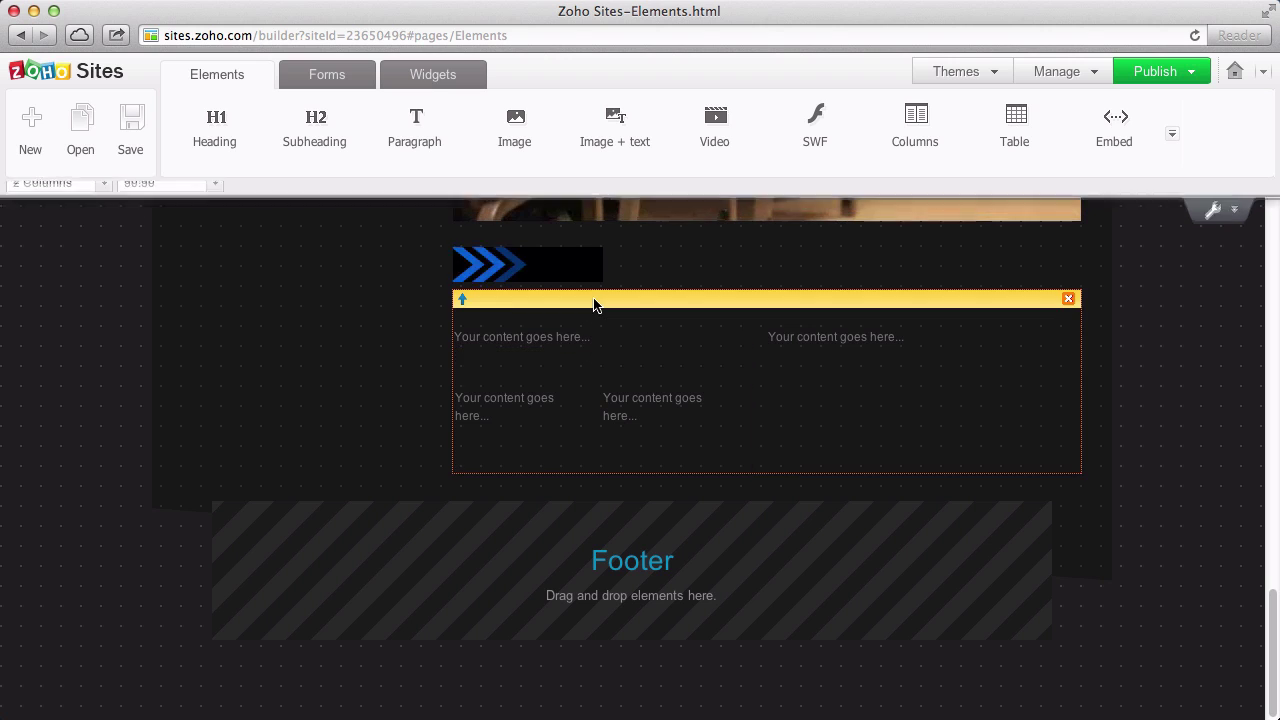
click(198, 198)
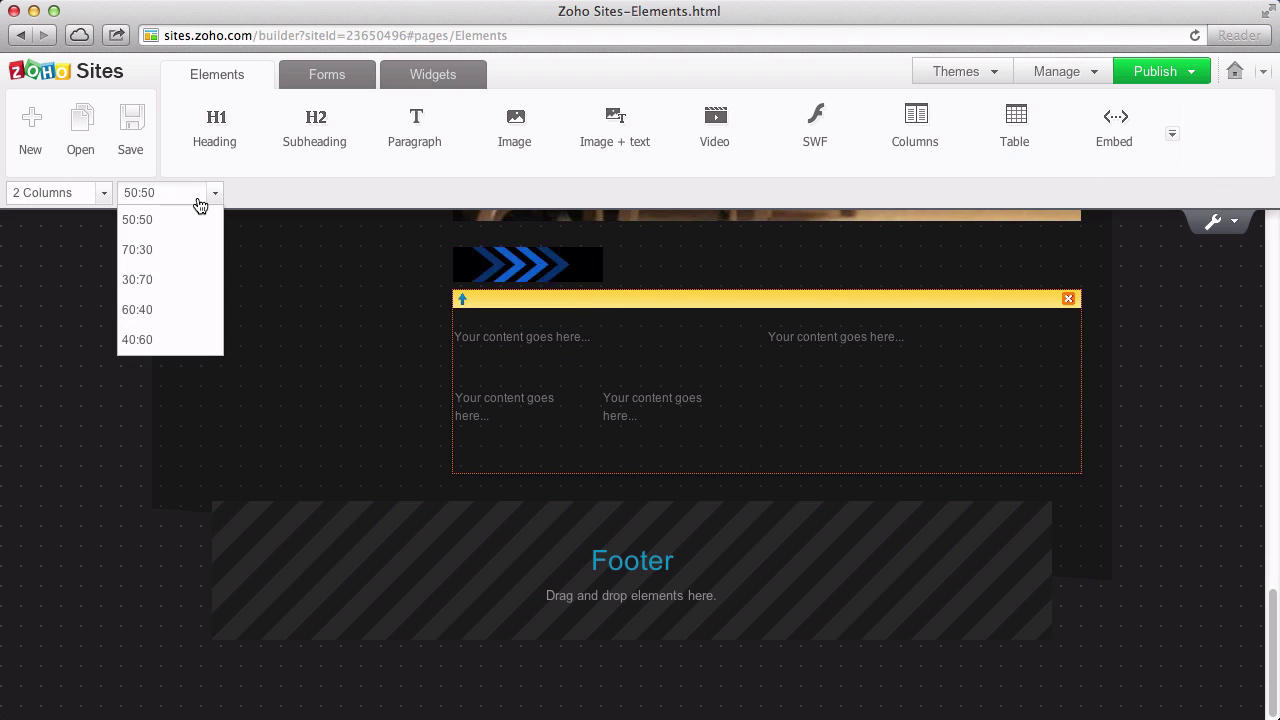
click(167, 283)
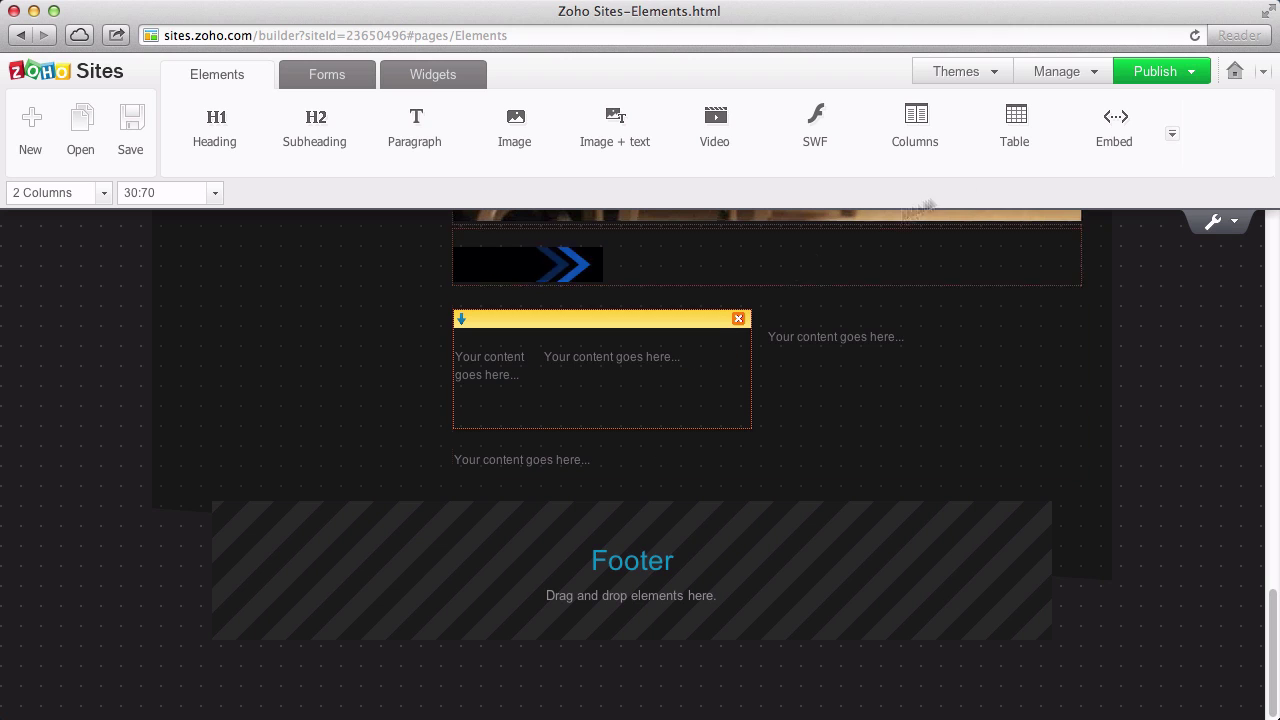
mouse_move(1015, 122)
mouse_down()
mouse_move(777, 455)
mouse_move(606, 503)
mouse_up()
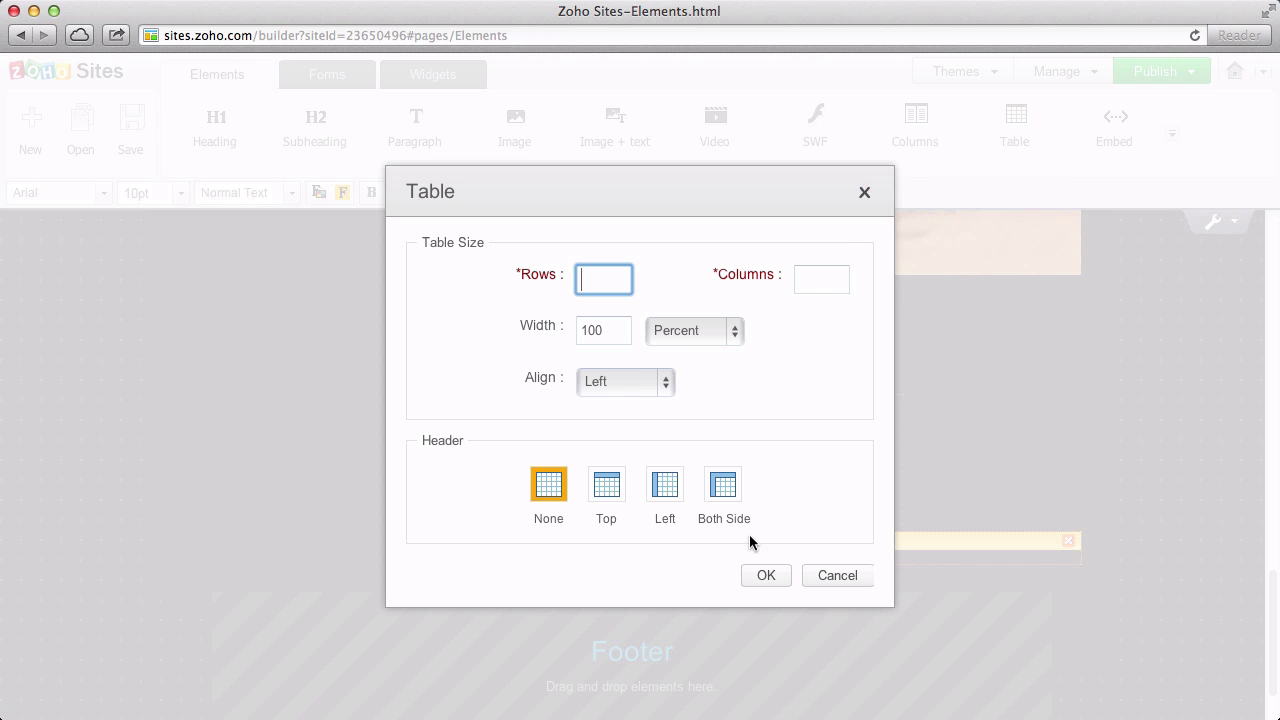
- Create a 3-row, 3-column table with Both Side headers
text(3)
key(Tab)
text(3)
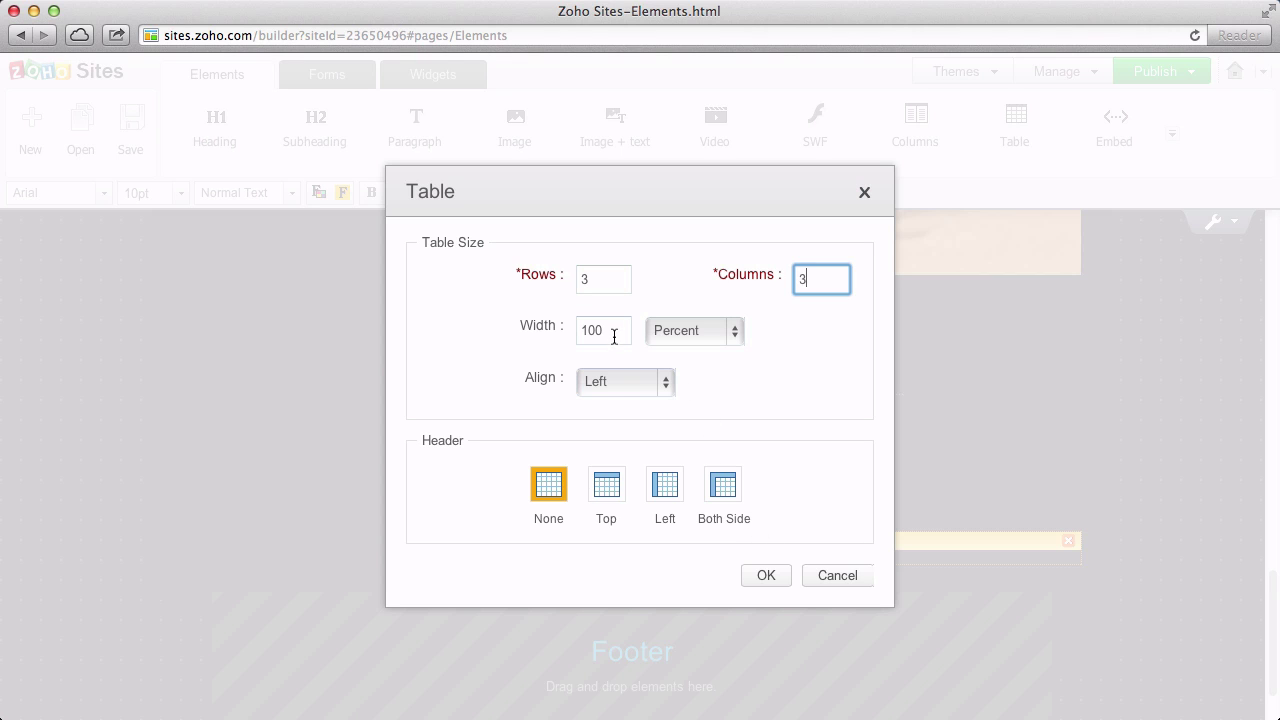
click(723, 488)
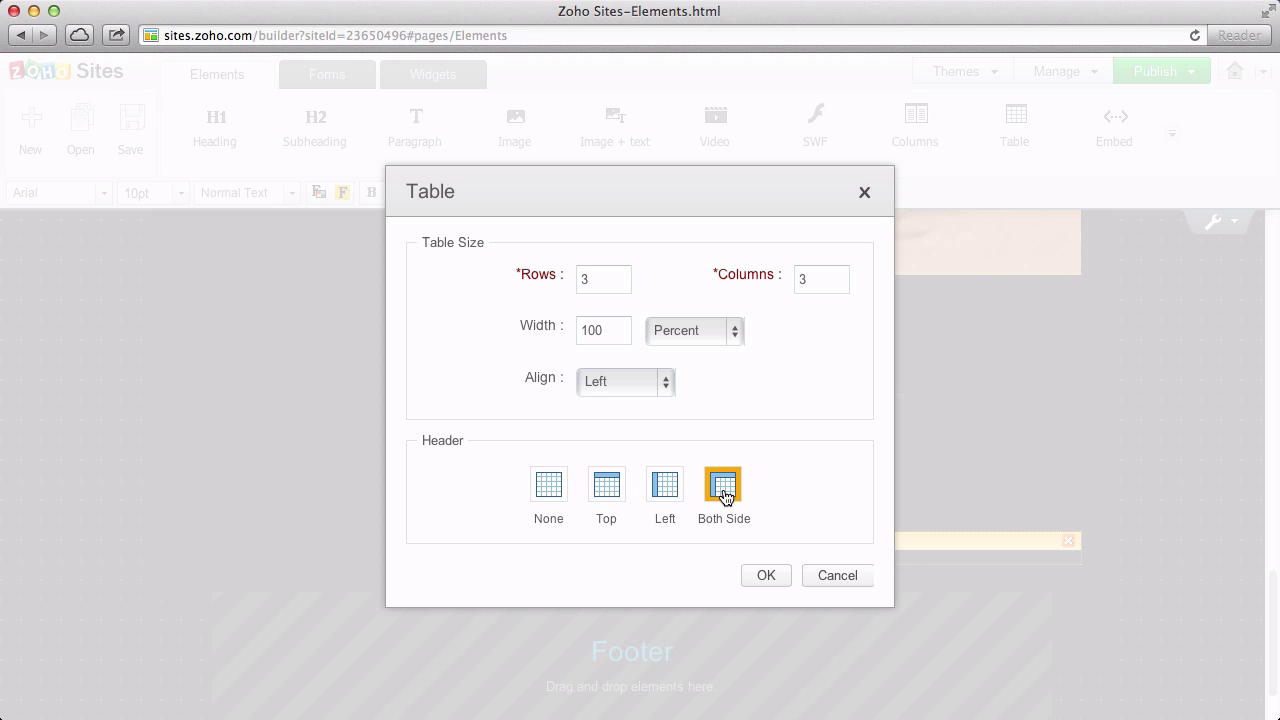
click(768, 578)
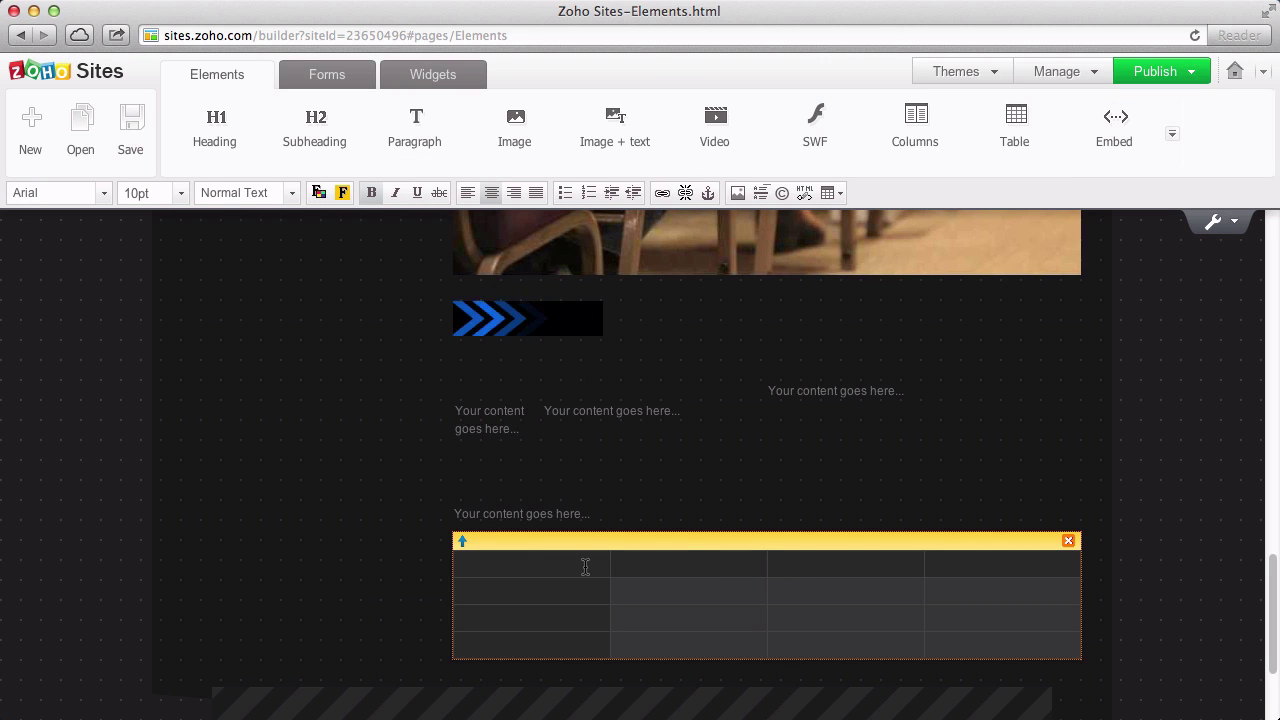
- Number the table's column header cells 1, 2 and 3
click(684, 564)
text(1)
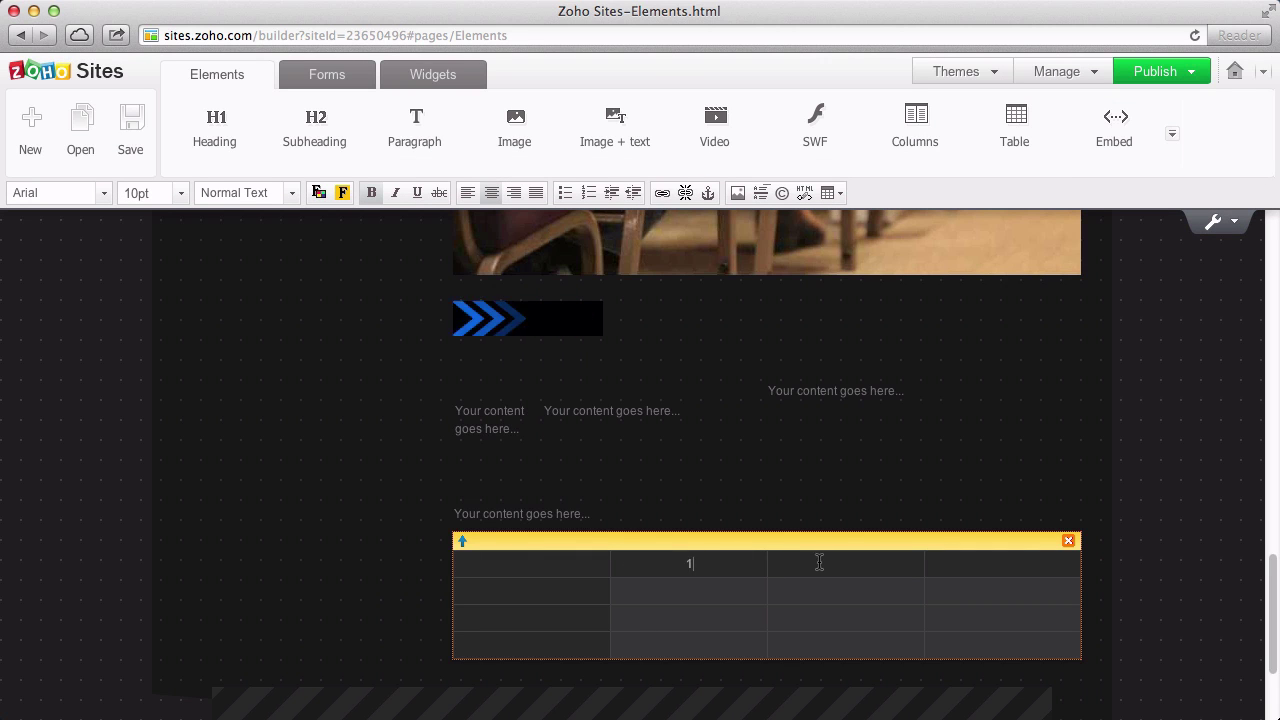
click(819, 563)
text(2)
click(961, 565)
text(3)
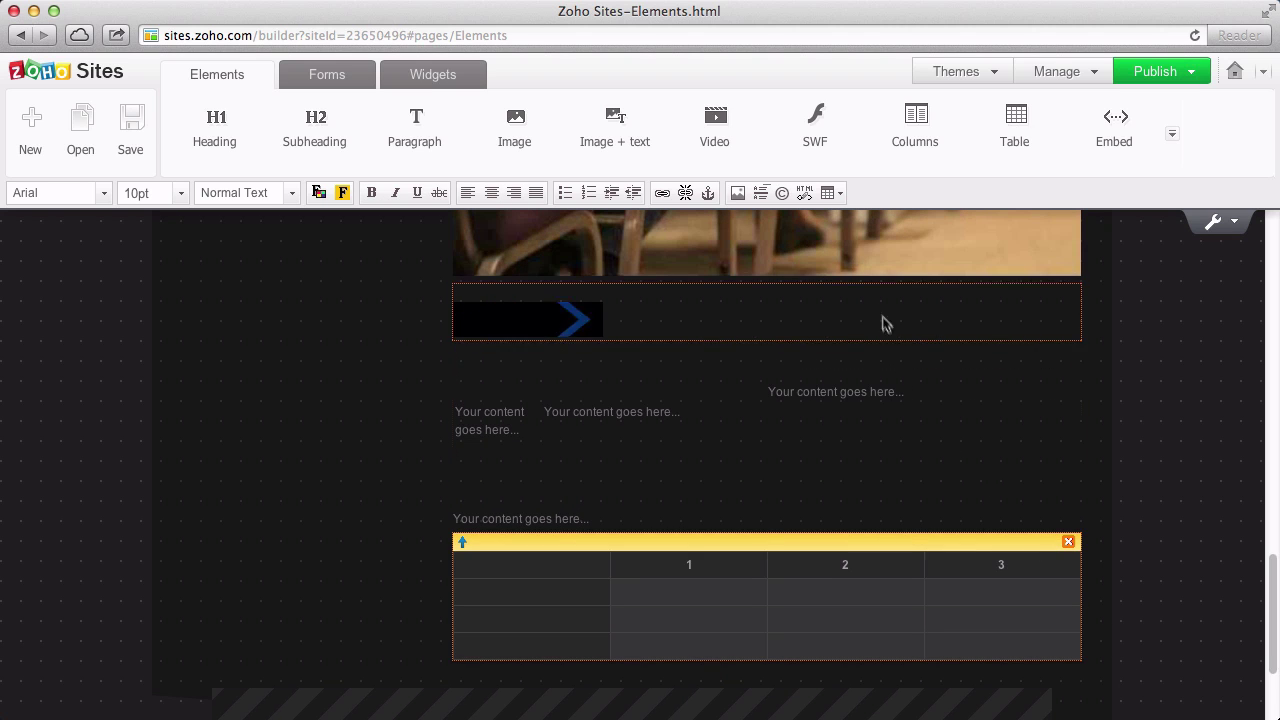
click(839, 193)
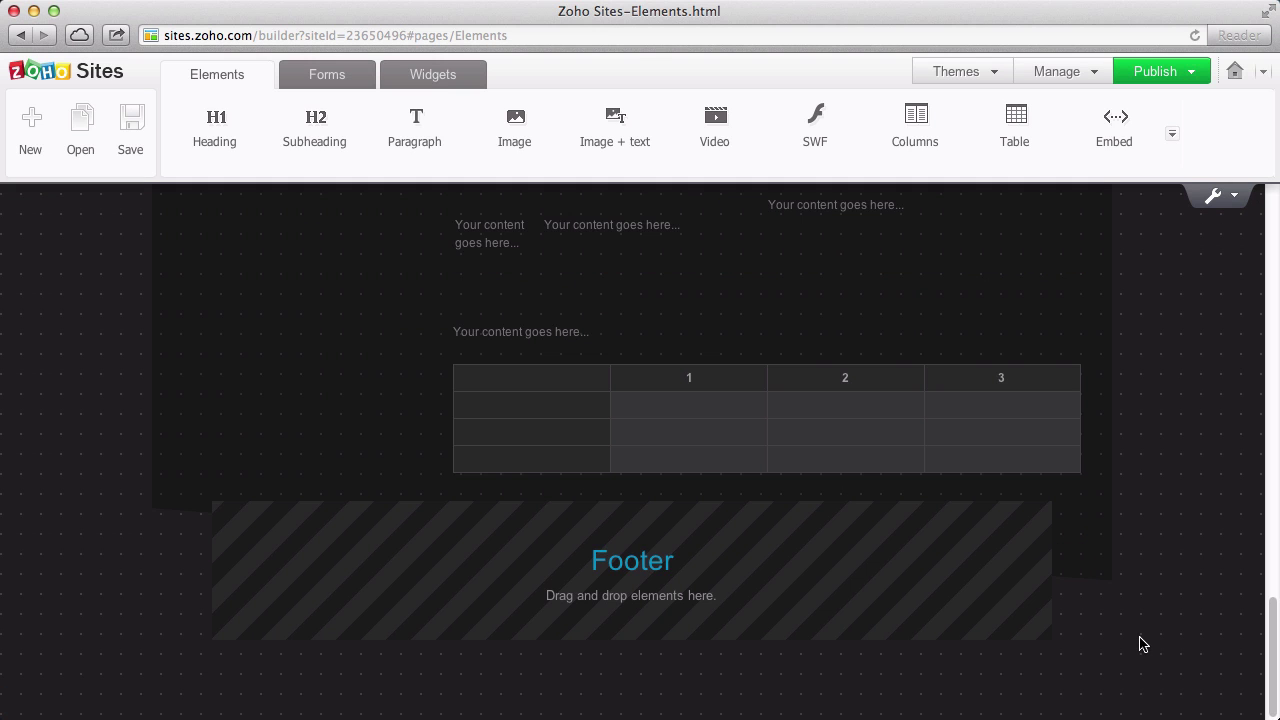
- Embed the Zoho Chat iframe code in an embed block in the sidebar
scroll(1135, 560, up, 5)
scroll(1106, 526, up, 5)
scroll(1106, 526, up, 5)
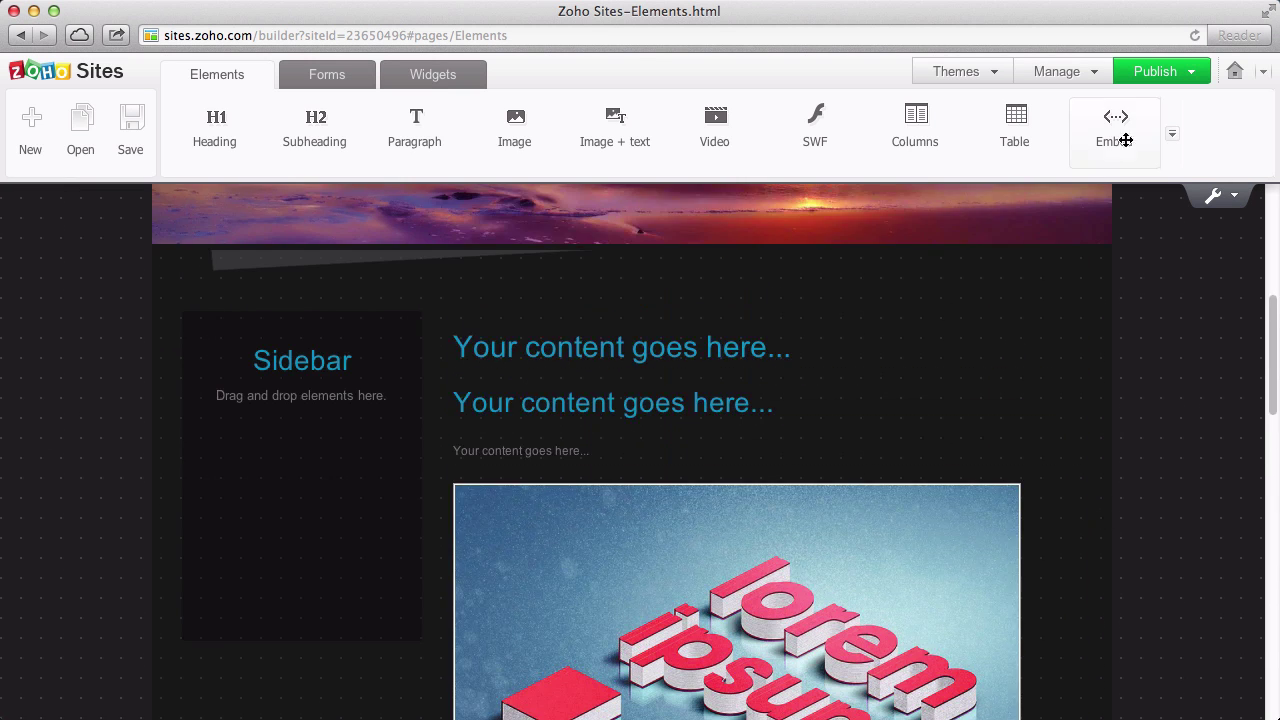
mouse_move(1126, 141)
mouse_down()
mouse_move(1003, 234)
mouse_move(537, 411)
mouse_move(333, 442)
mouse_up()
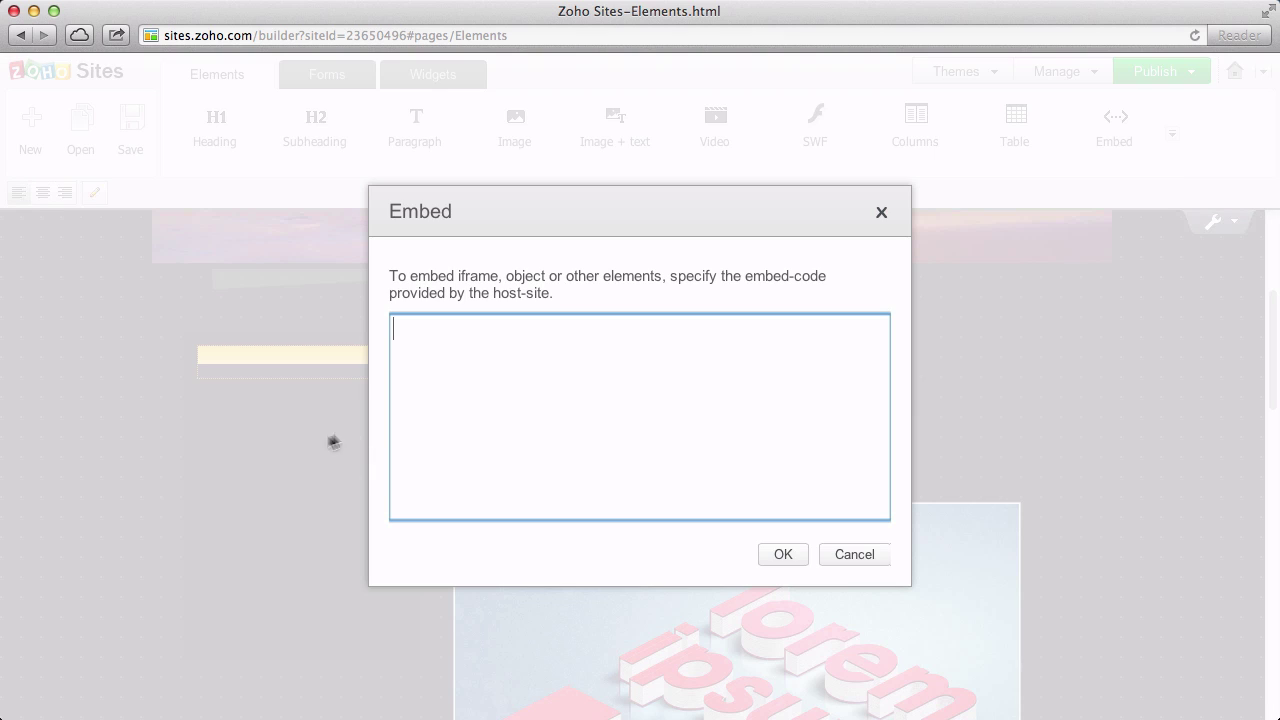
right_click(411, 344)
click(436, 387)
click(776, 557)
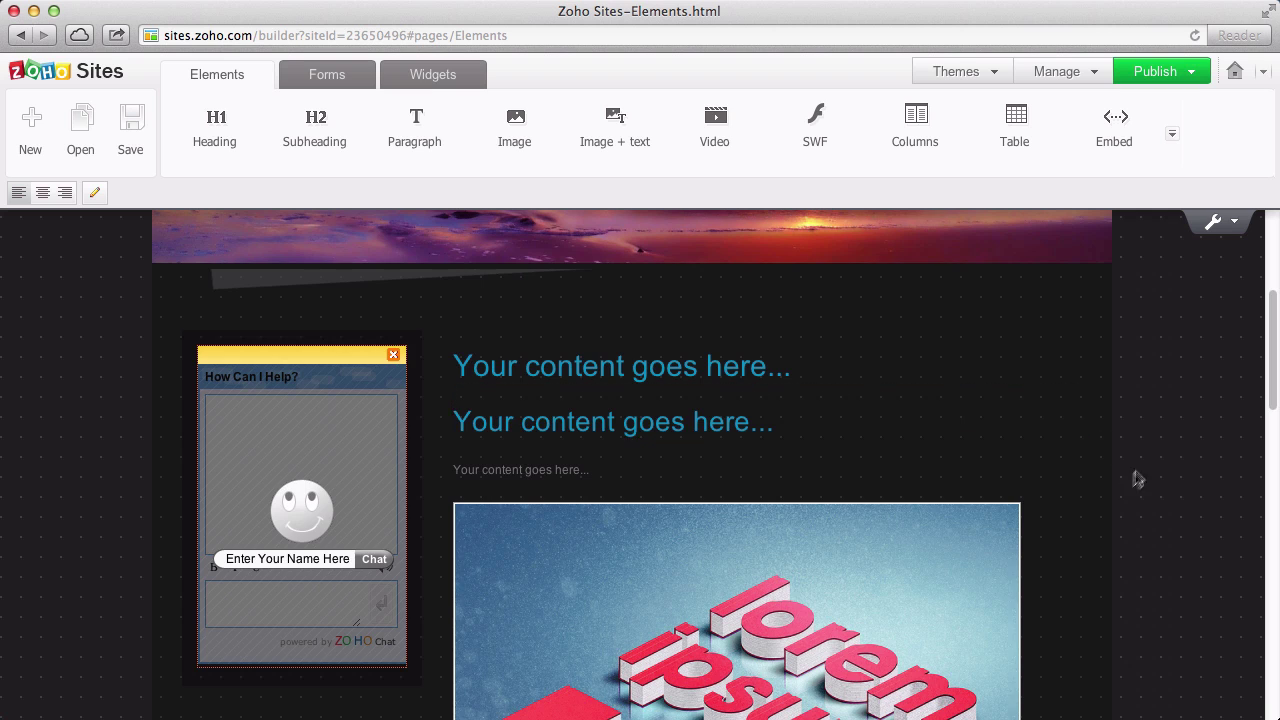
- Insert a button element, preview the Page, Email and File links, then link it to Phone
scroll(1115, 488, down, 5)
scroll(1107, 490, down, 5)
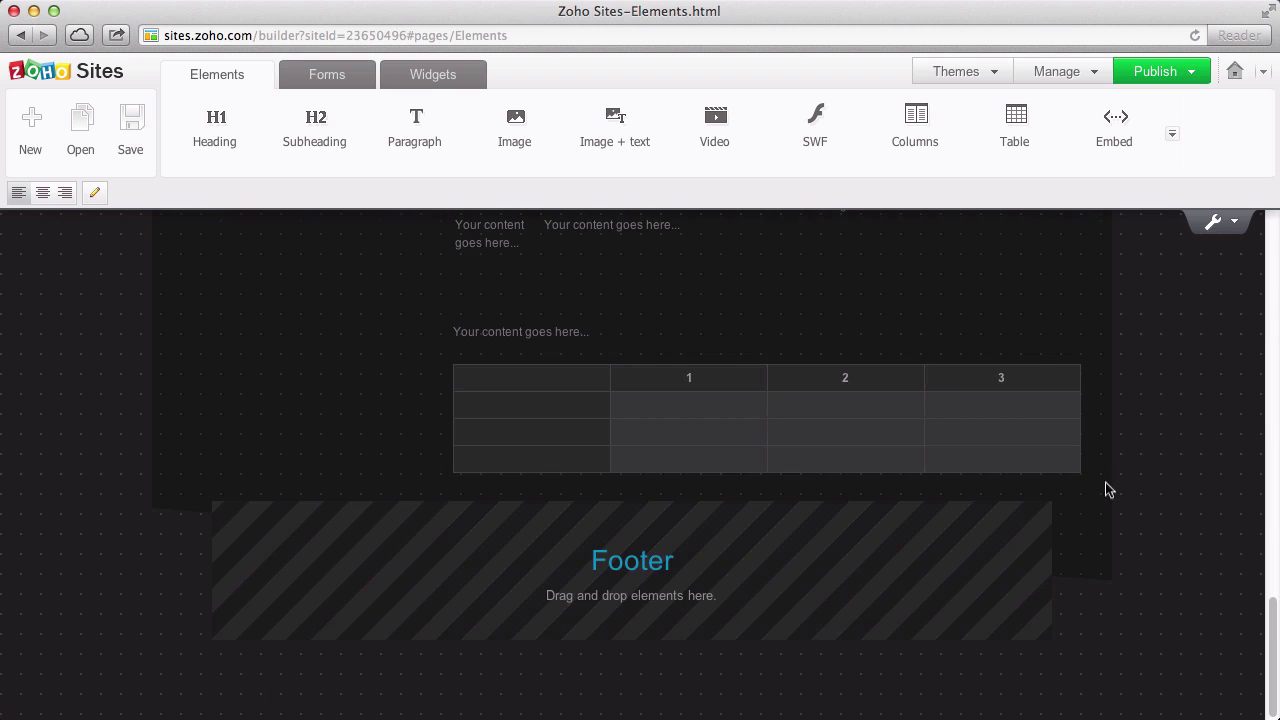
click(1172, 133)
click(1146, 192)
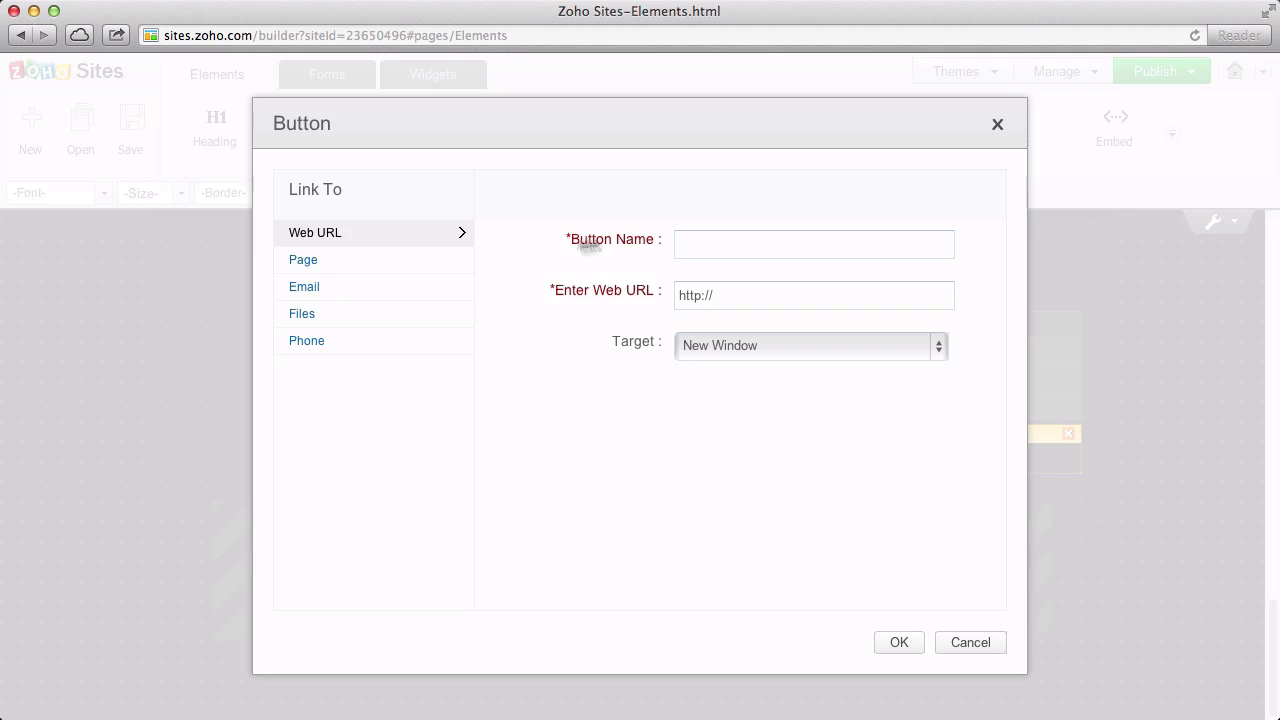
click(326, 263)
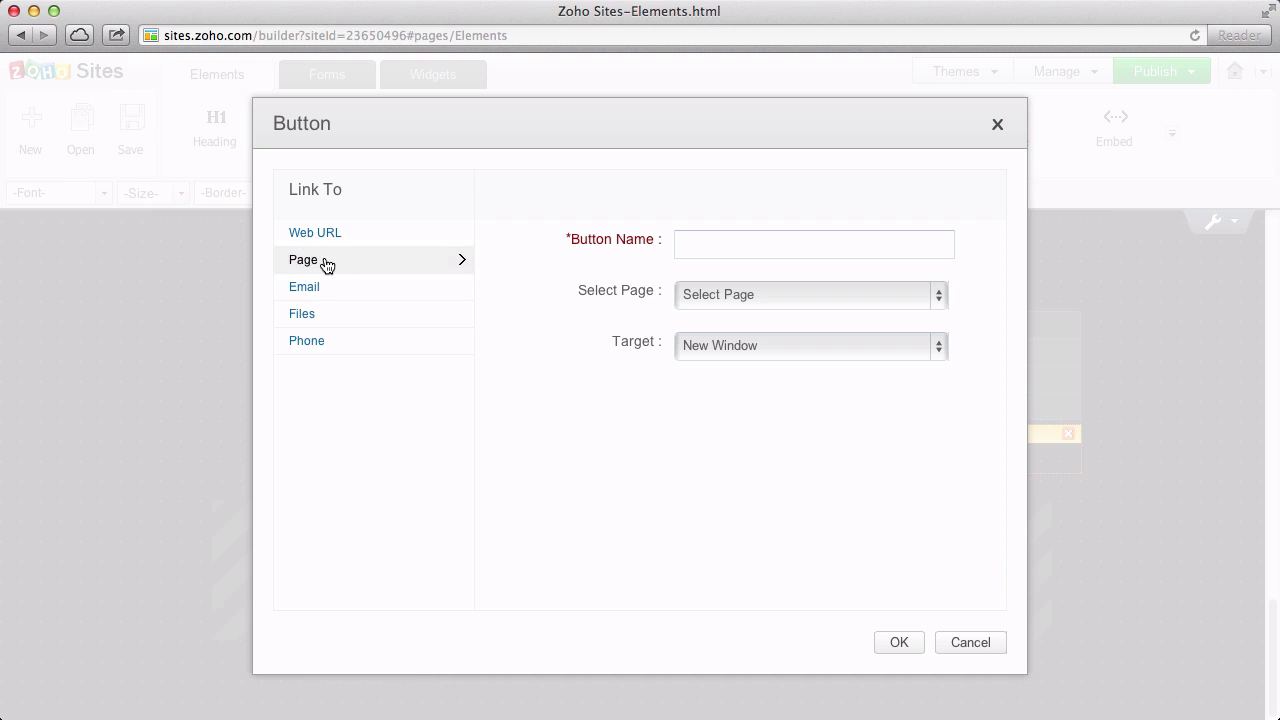
click(334, 292)
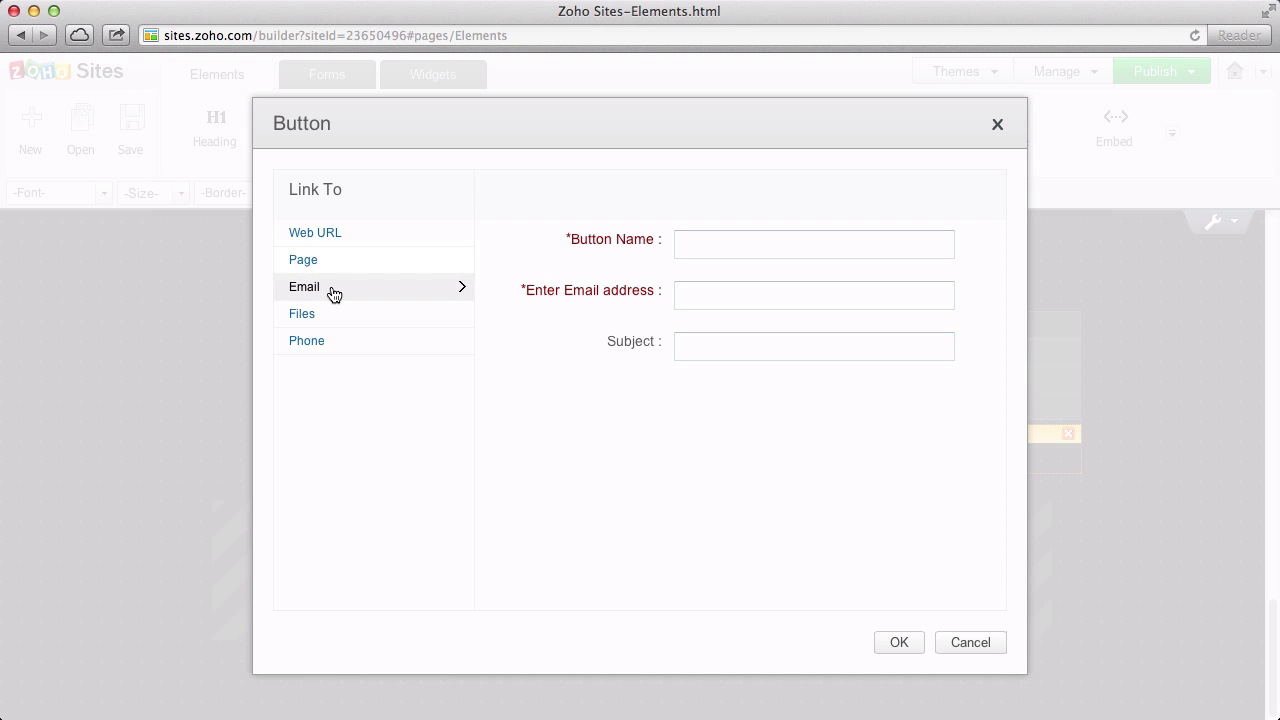
click(333, 318)
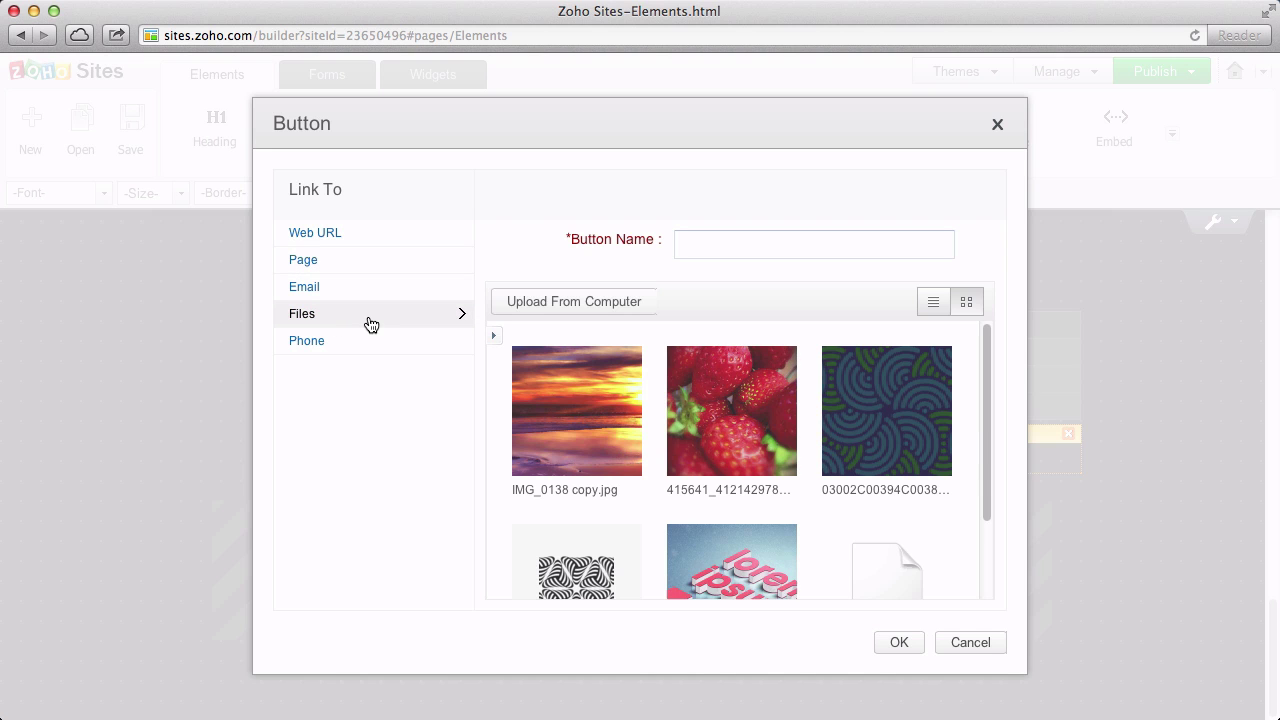
click(349, 349)
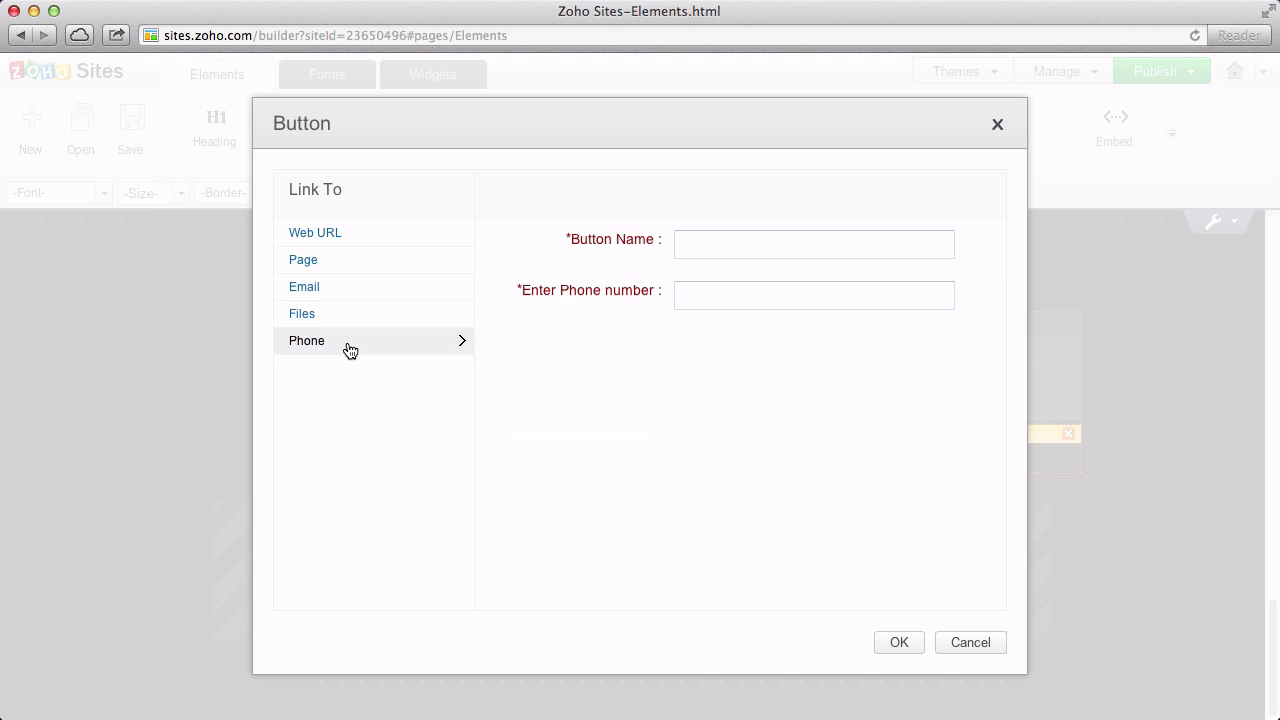
text(800-555-1212)
- Add the 'get a quote' button below the table and scroll back to the page top
click(903, 644)
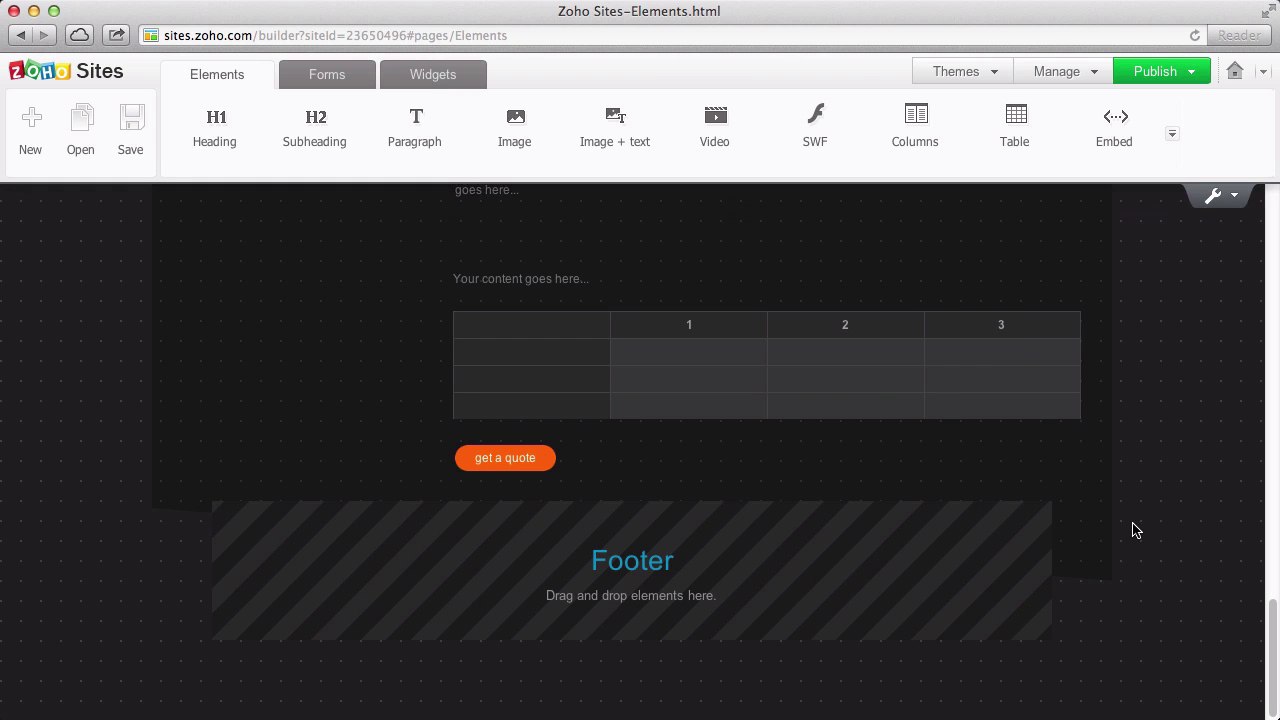
scroll(1135, 528, up, 2)
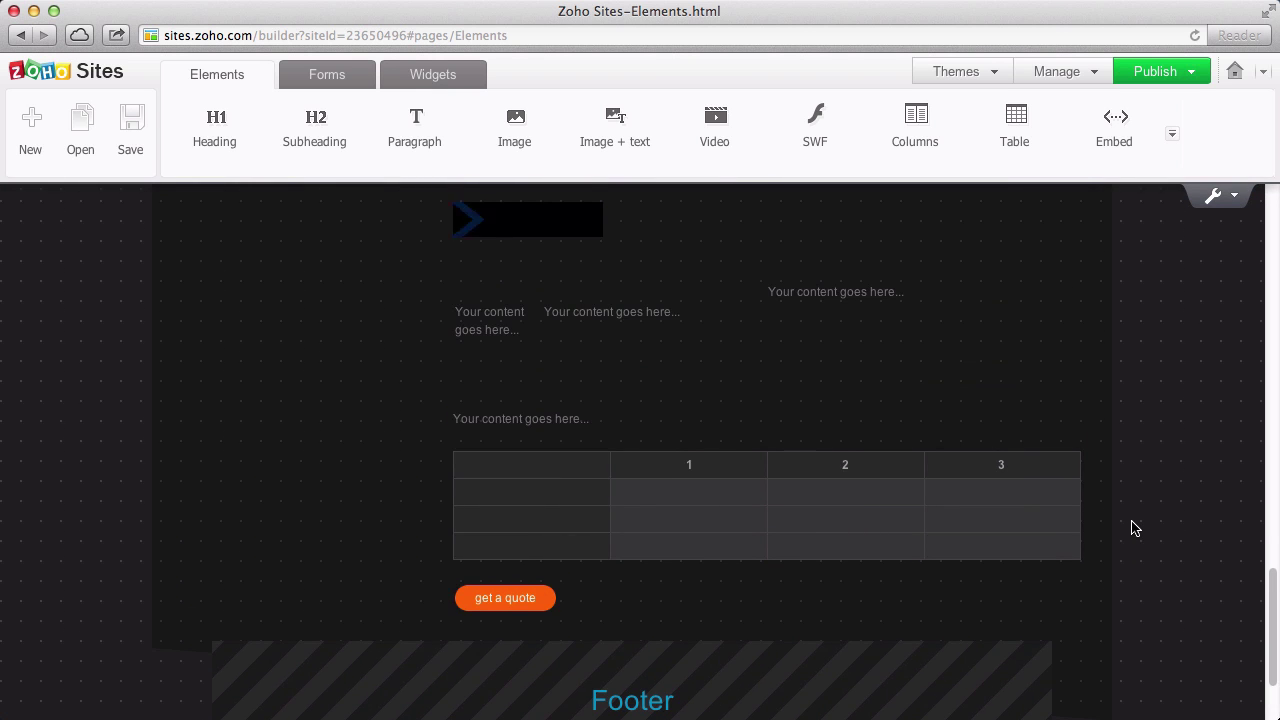
scroll(1135, 528, up, 1)
scroll(1135, 528, up, 5)
scroll(1135, 528, up, 3)
scroll(1135, 528, up, 3)
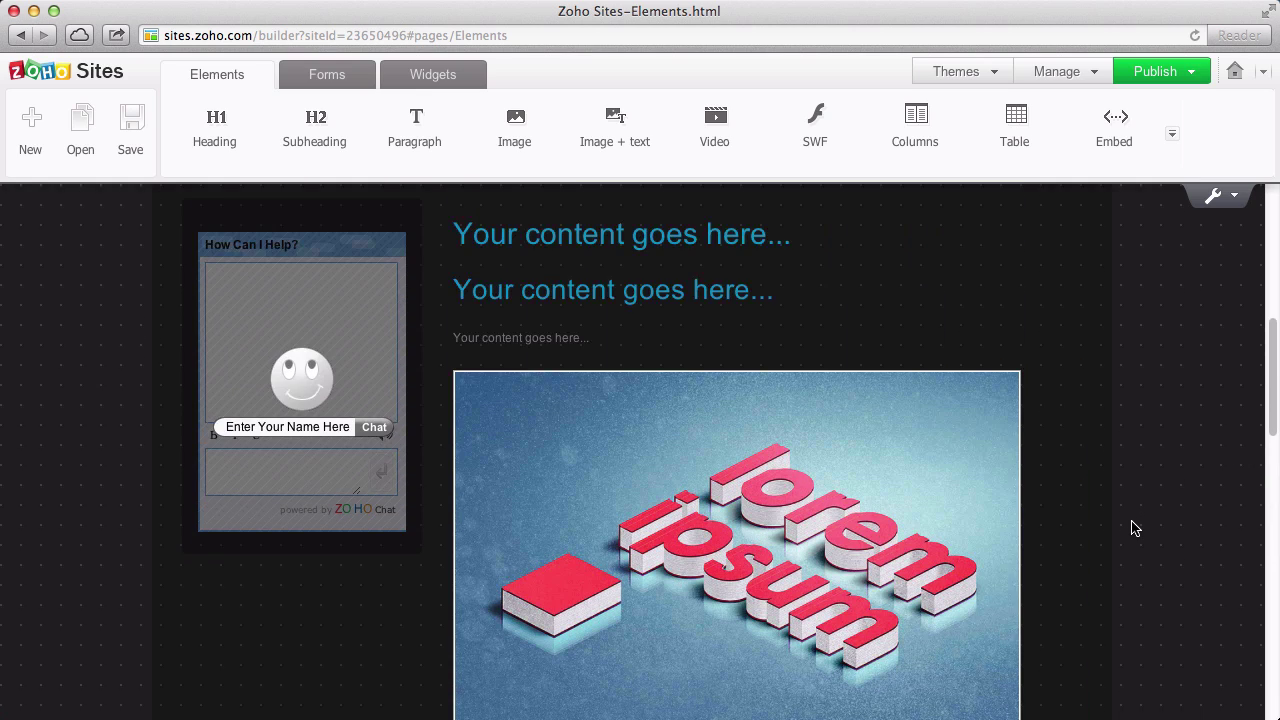